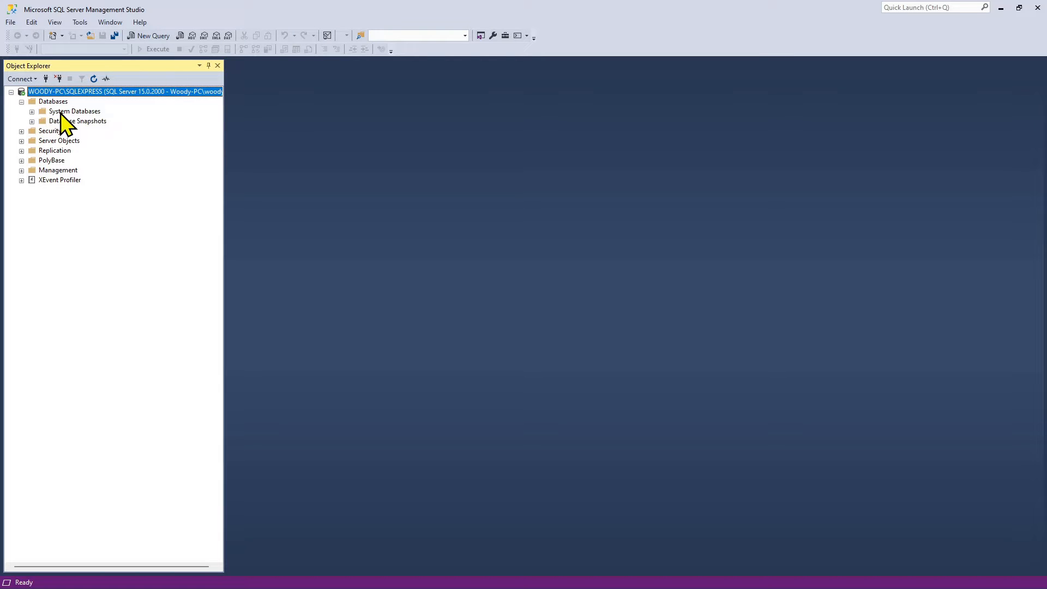
Step: Start a new database named my_first_db and review its creation options
left_click(55, 102)
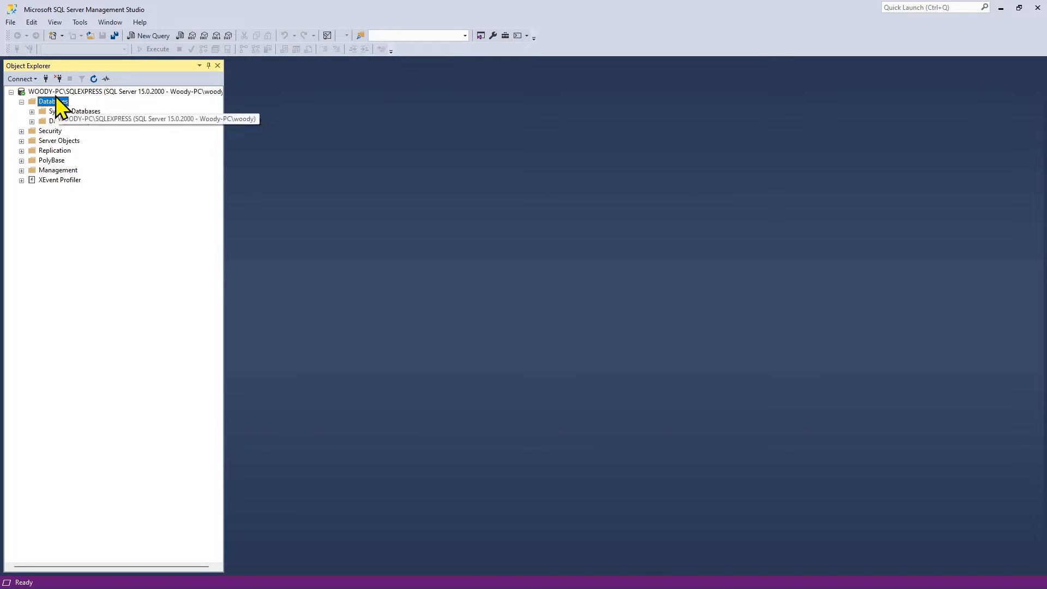
right_click(56, 105)
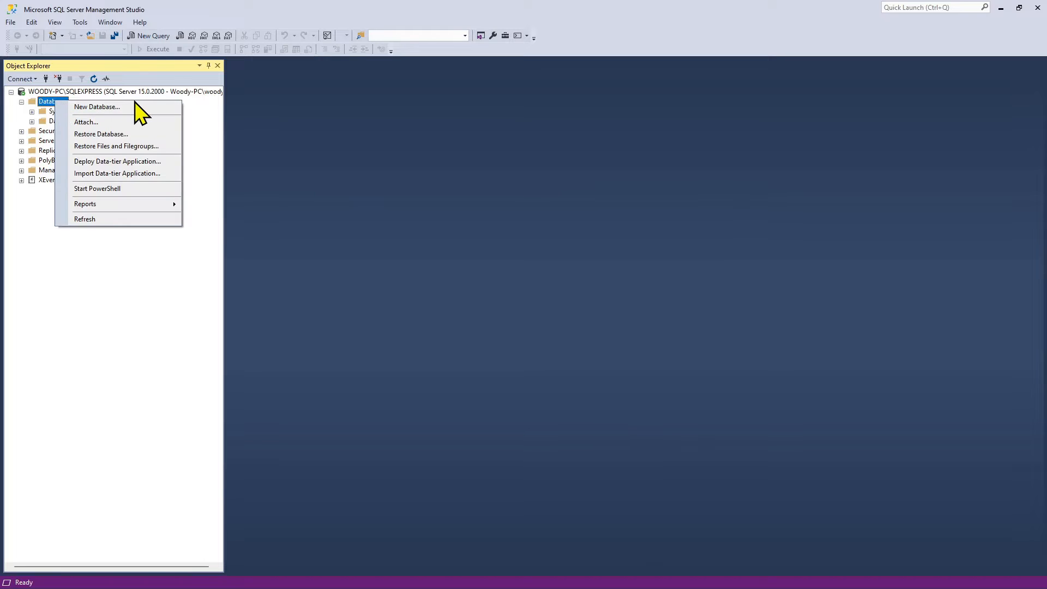
left_click(133, 106)
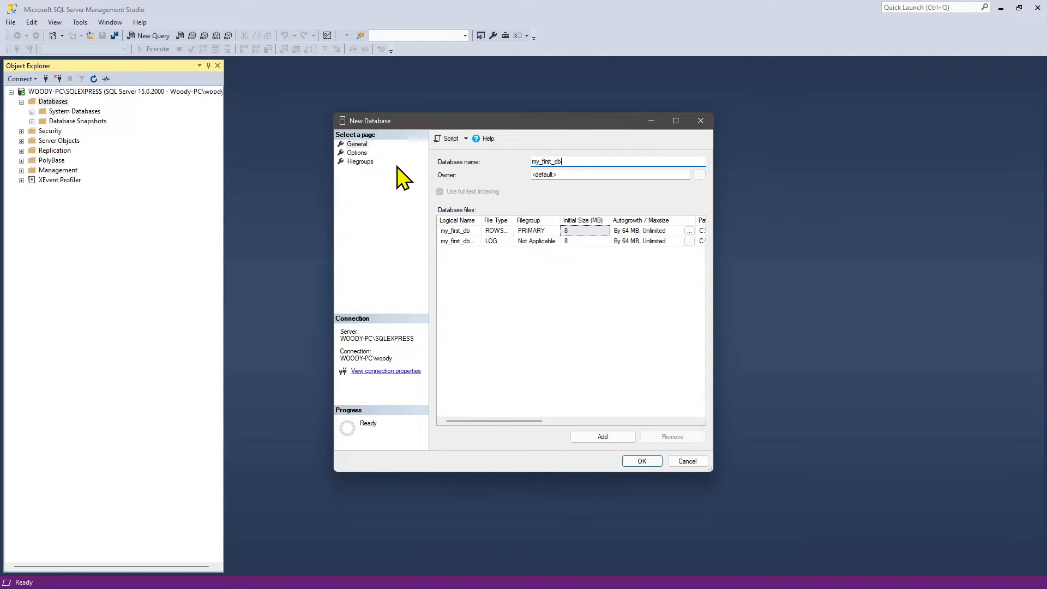
left_click(355, 152)
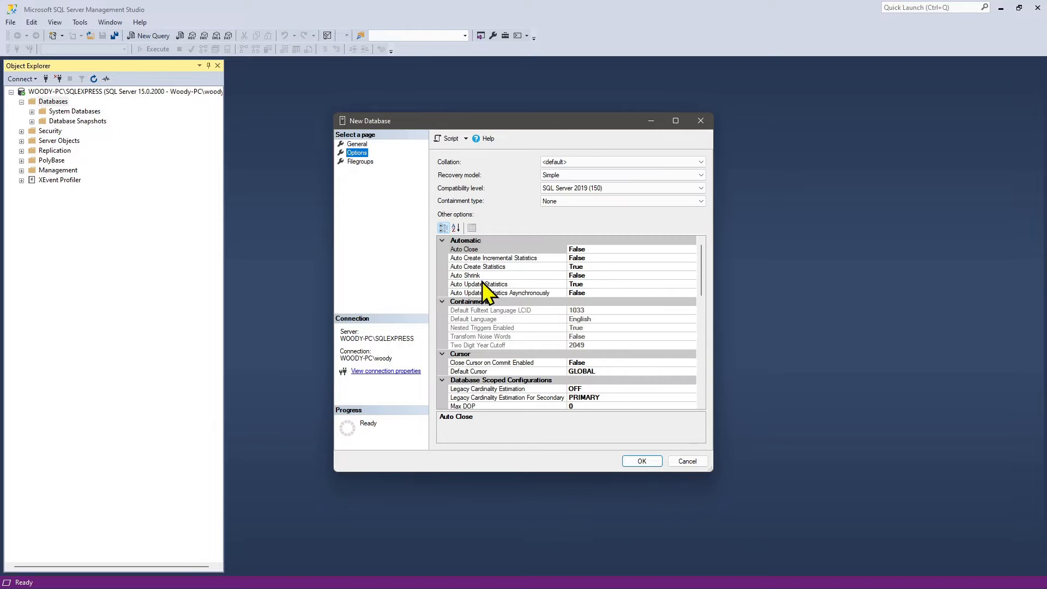
key("Up")
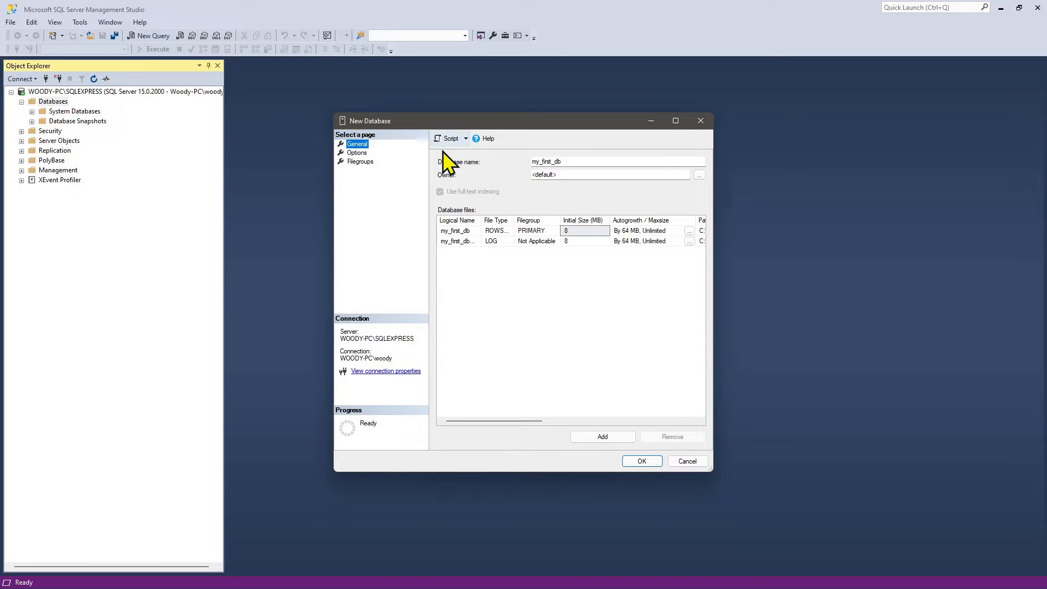
Step: Script the creation of my_first_db to a query window and compare its AUTO_CLOSE statement with the database options
left_click(449, 140)
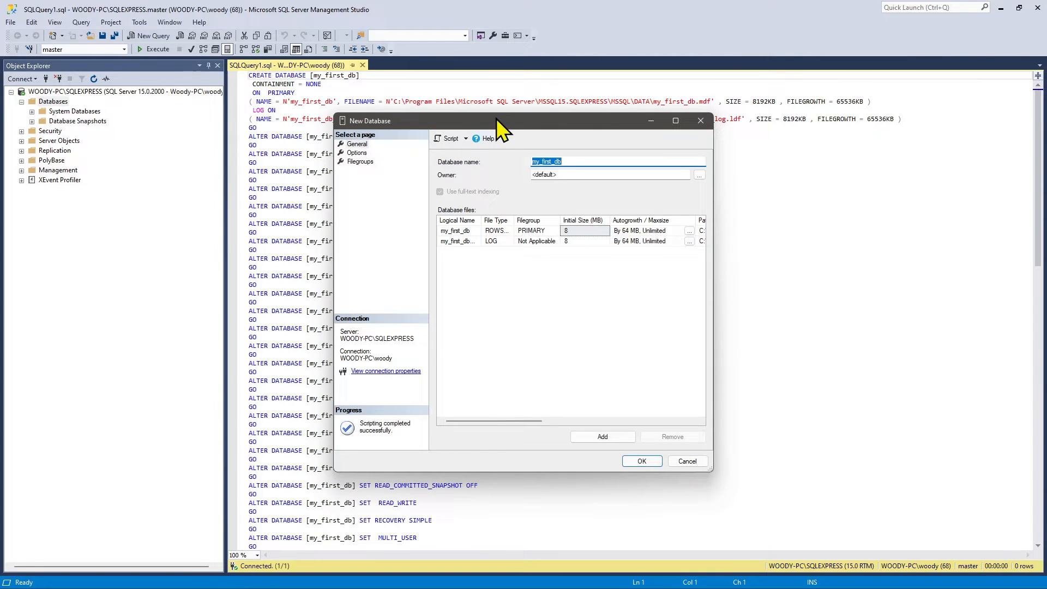
left_click_drag(496, 119, 752, 142)
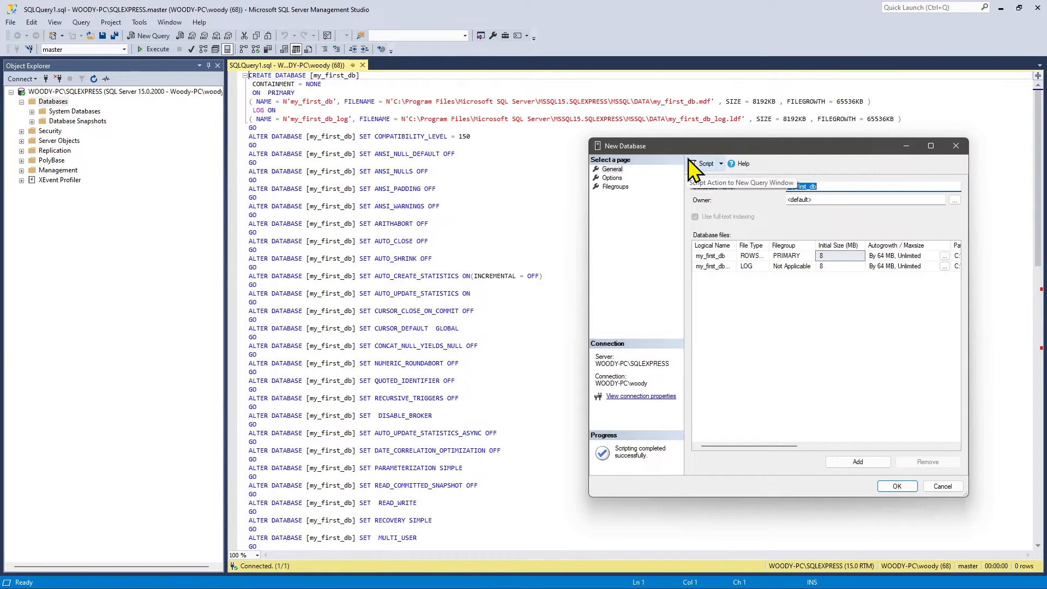
left_click(612, 178)
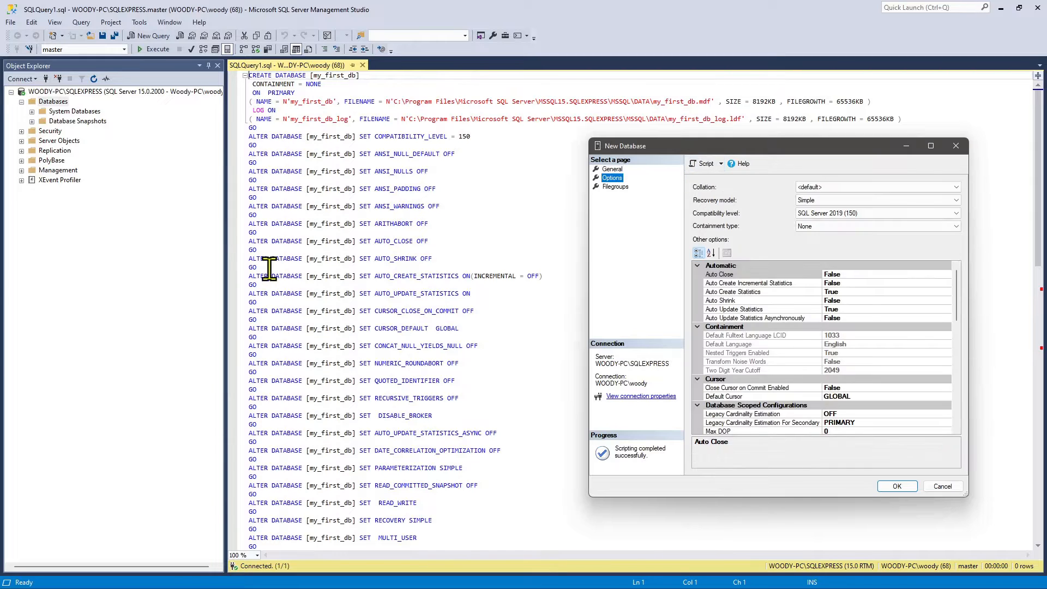
left_click_drag(252, 241, 438, 242)
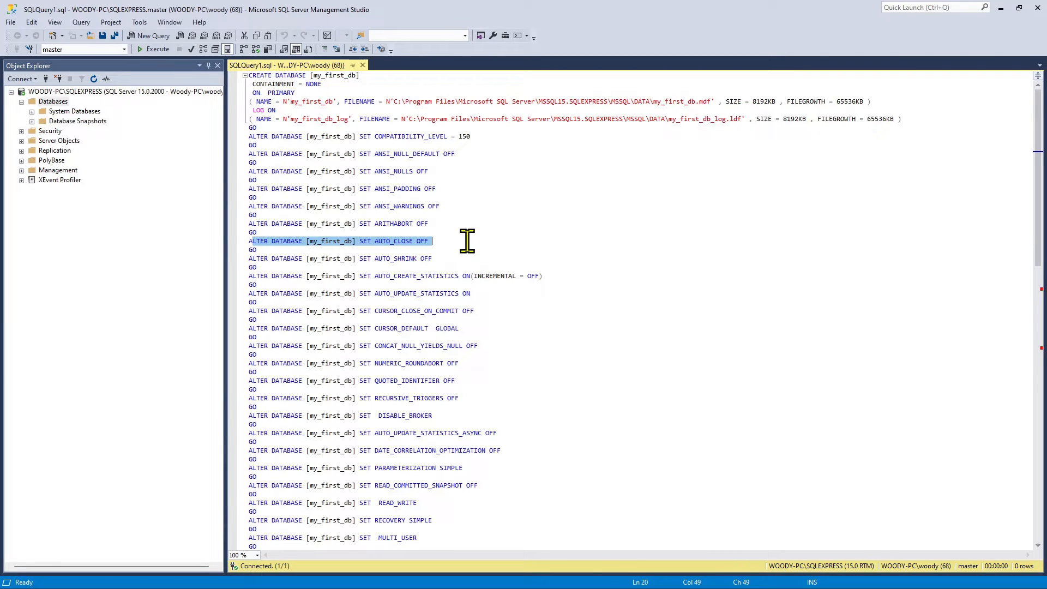
key("alt+Tab")
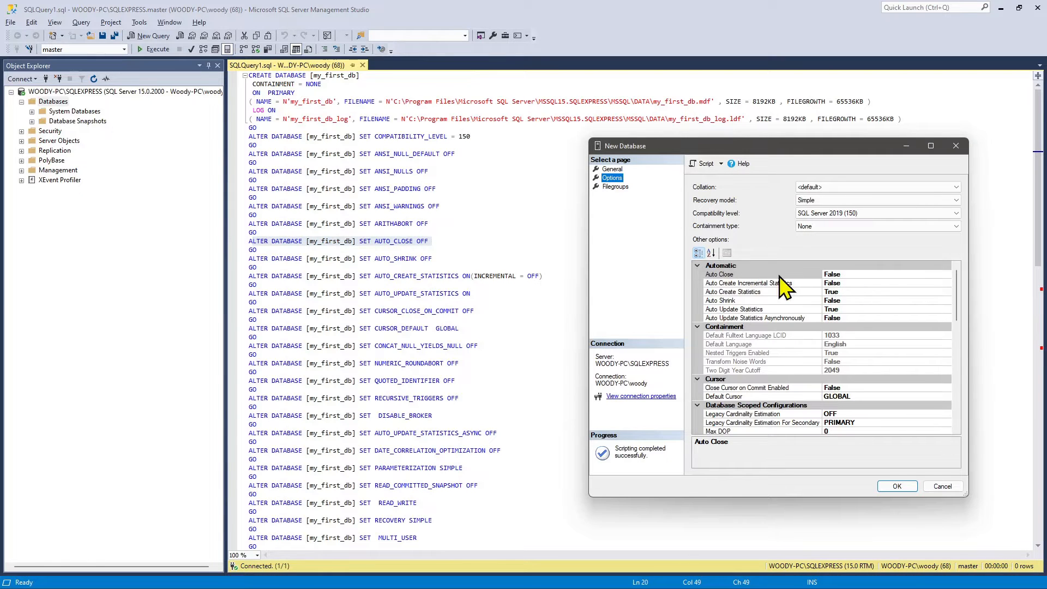
Step: Set the Auto Close option to True and script the database creation to another query window
left_click(839, 274)
left_click(947, 275)
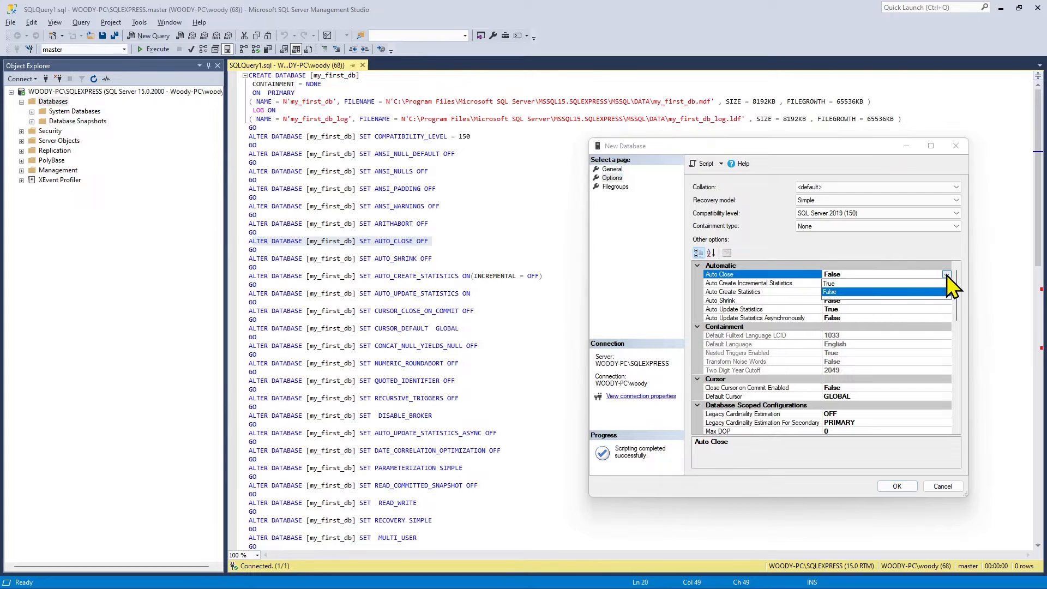
left_click(895, 283)
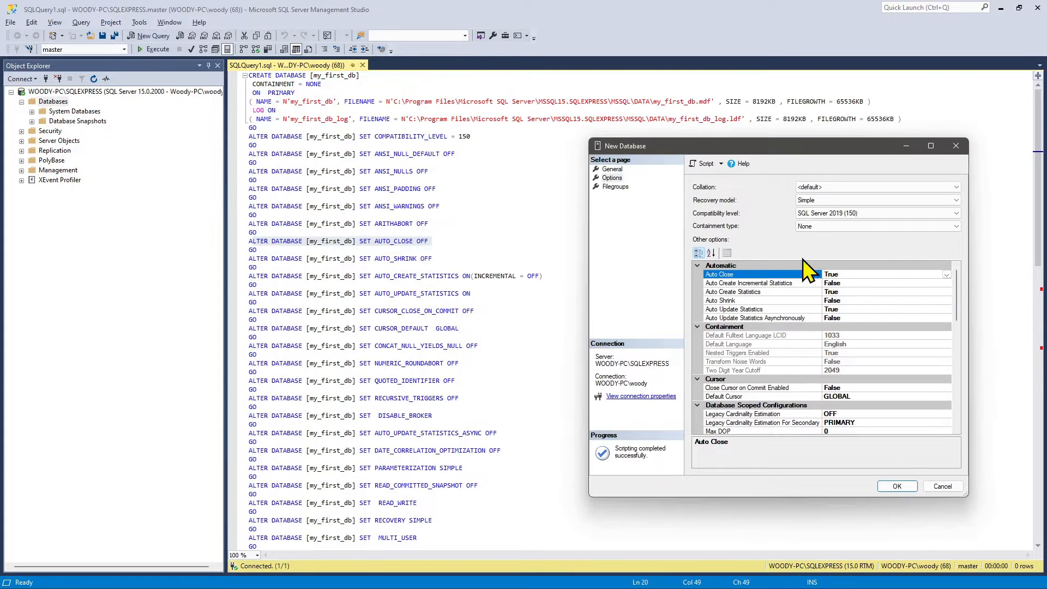
left_click(702, 163)
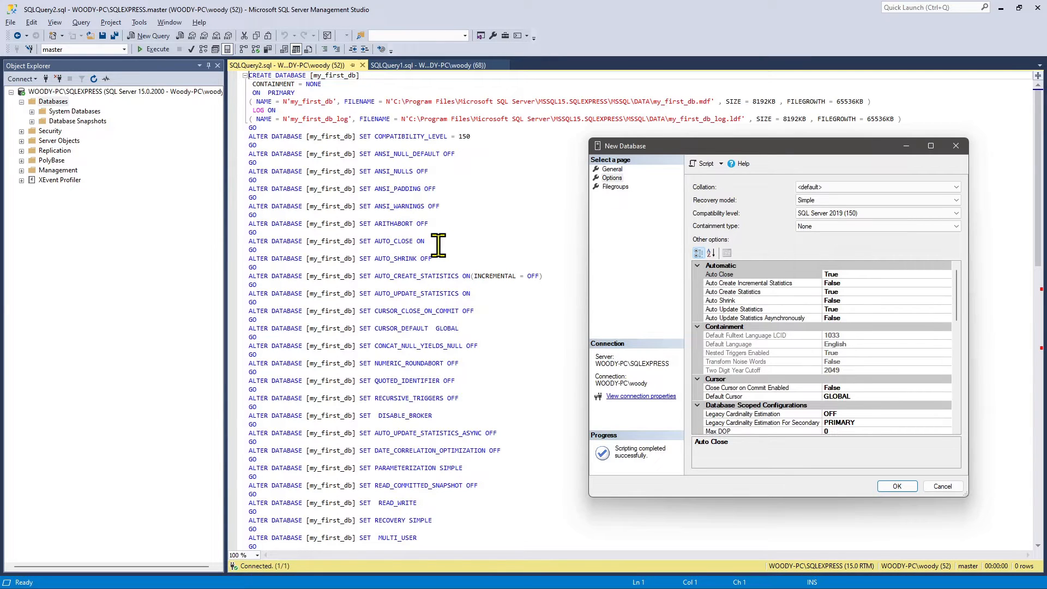
Step: Set the Auto Close option to False and create the my_first_db database
left_click(873, 273)
left_click(947, 275)
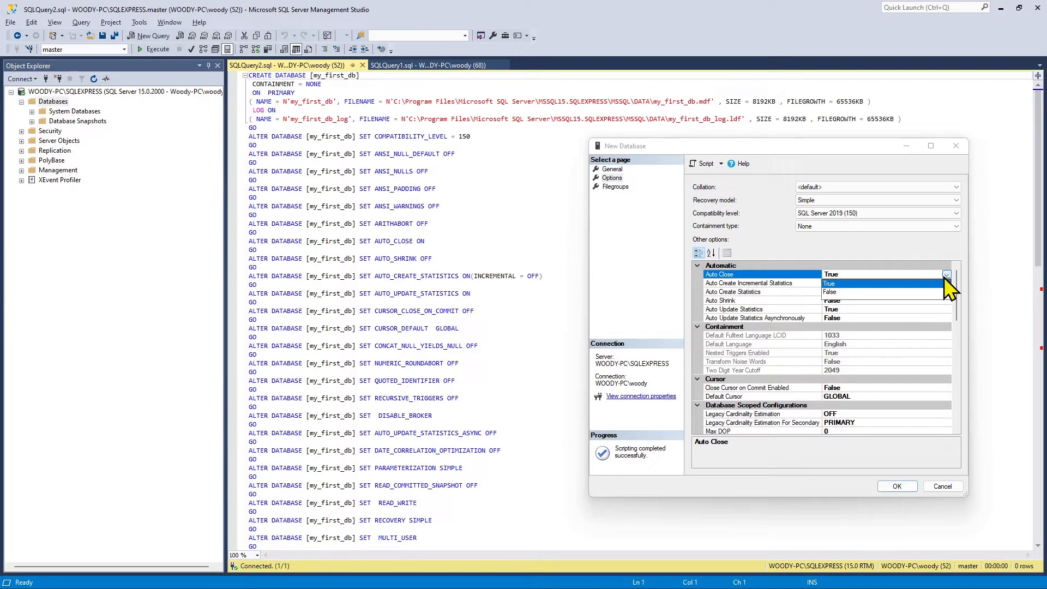
left_click(900, 292)
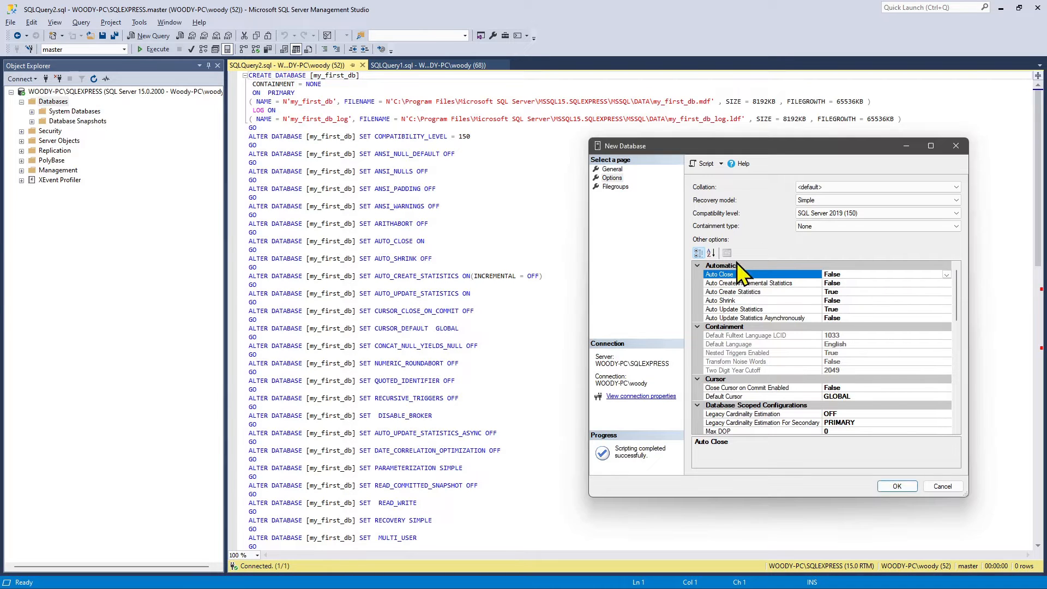
left_click(608, 170)
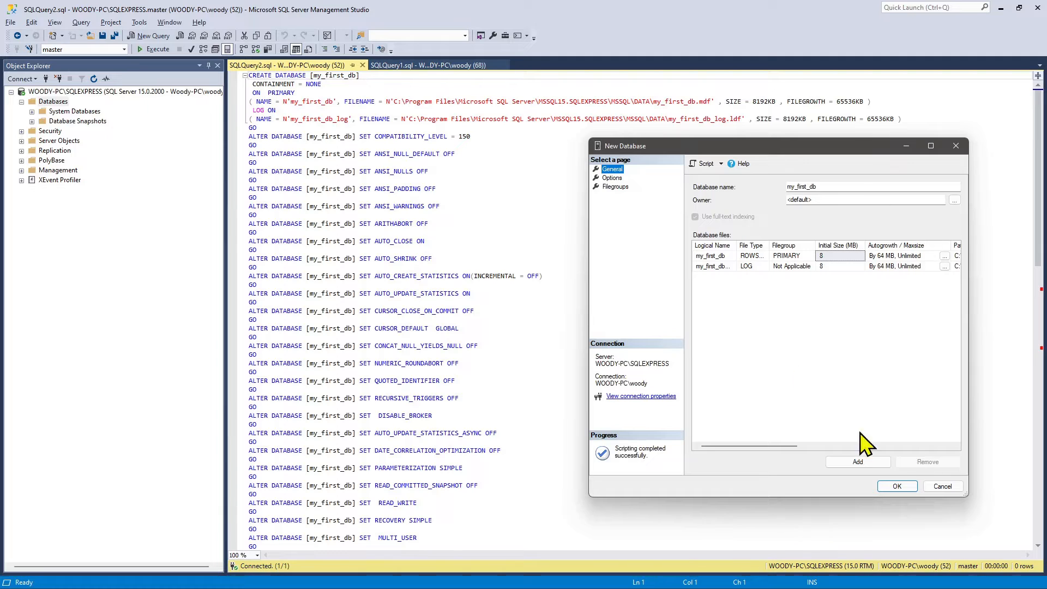
left_click(897, 486)
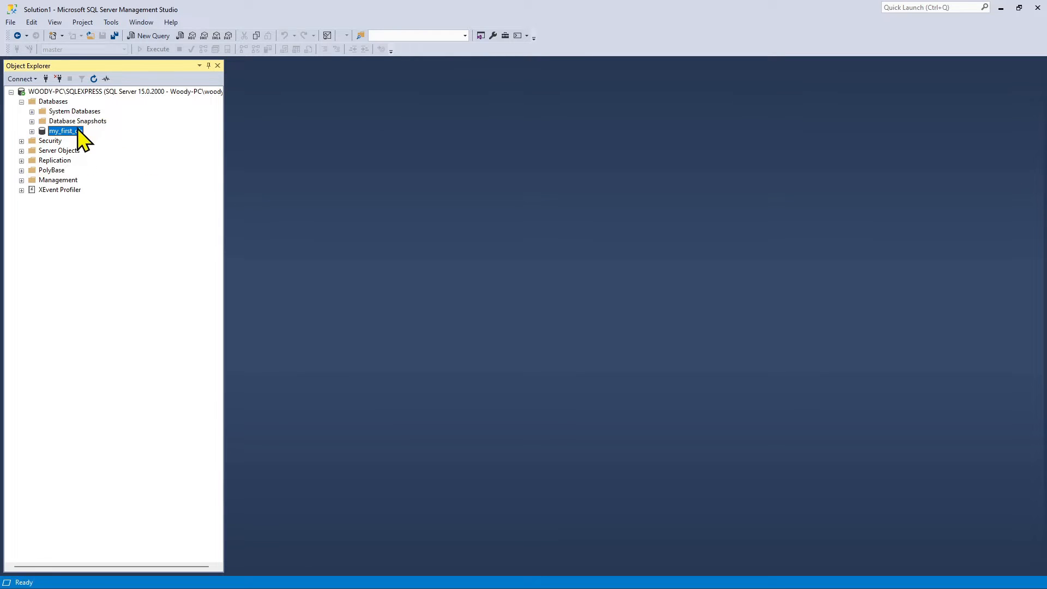
Step: Expand the my_first_db database and its Tables folder in the object tree
left_click(32, 132)
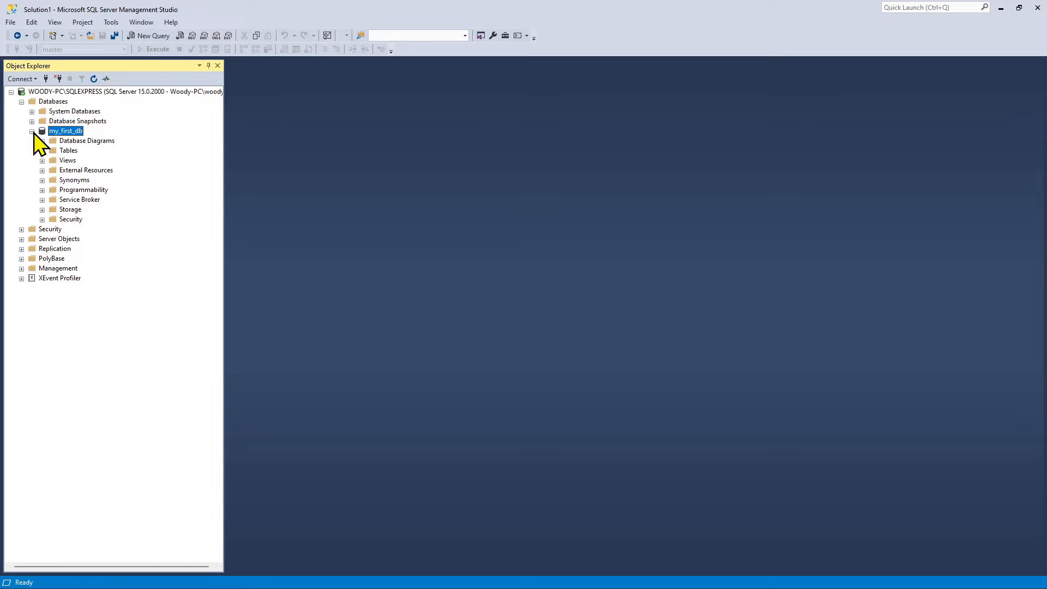
left_click(42, 151)
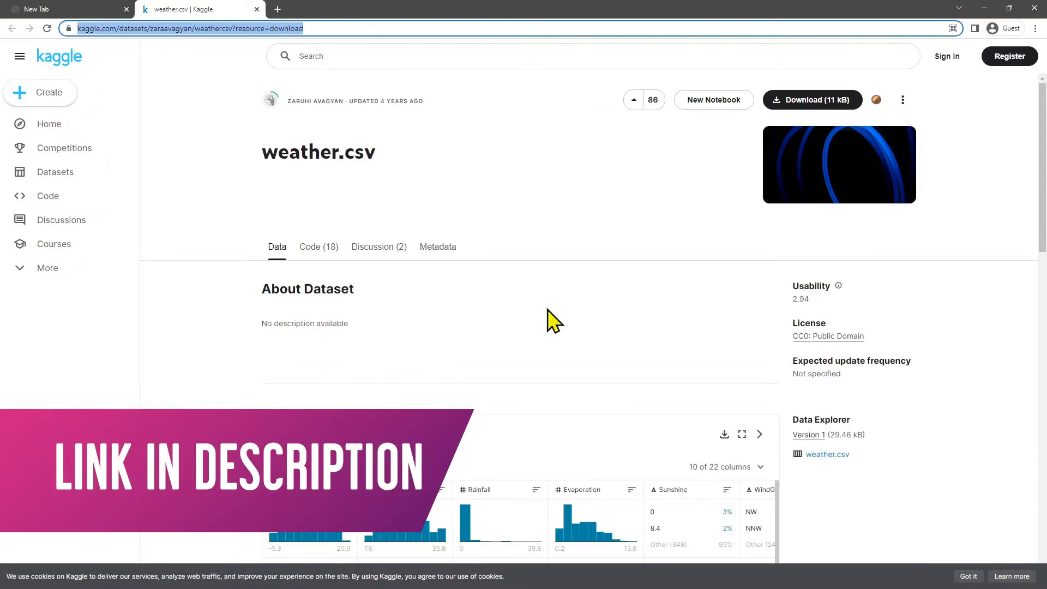
Step: Examine the weather.csv dataset on Kaggle, then the file's header row and its Yes/No values in Notepad
scroll(158, 349, "down", 1)
scroll(158, 349, "down", 3)
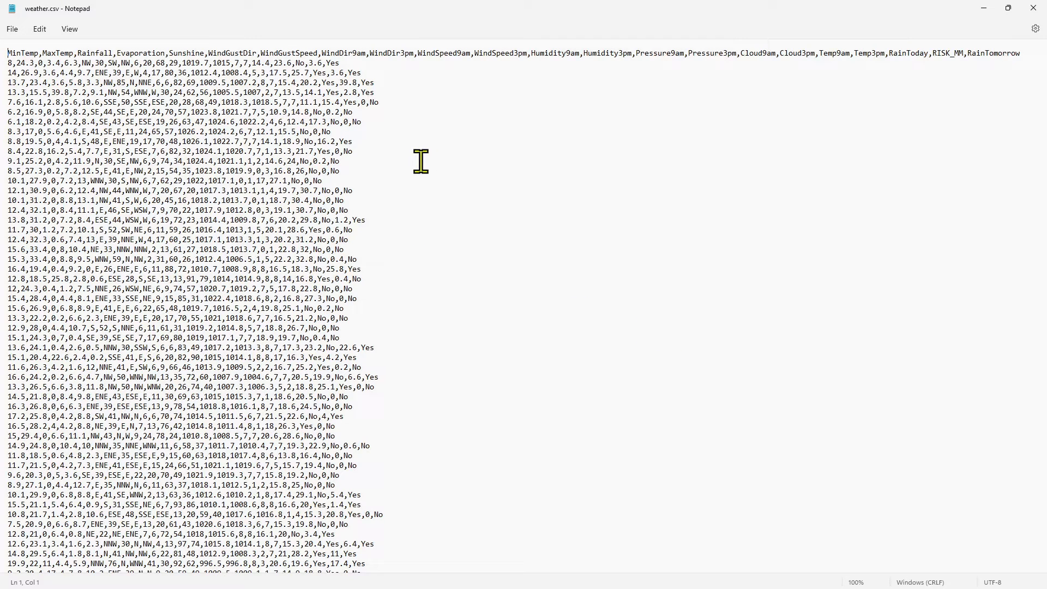
left_click(12, 63)
left_click(362, 64)
left_click(56, 52)
left_click(89, 53)
left_click(372, 83)
double_click(372, 83)
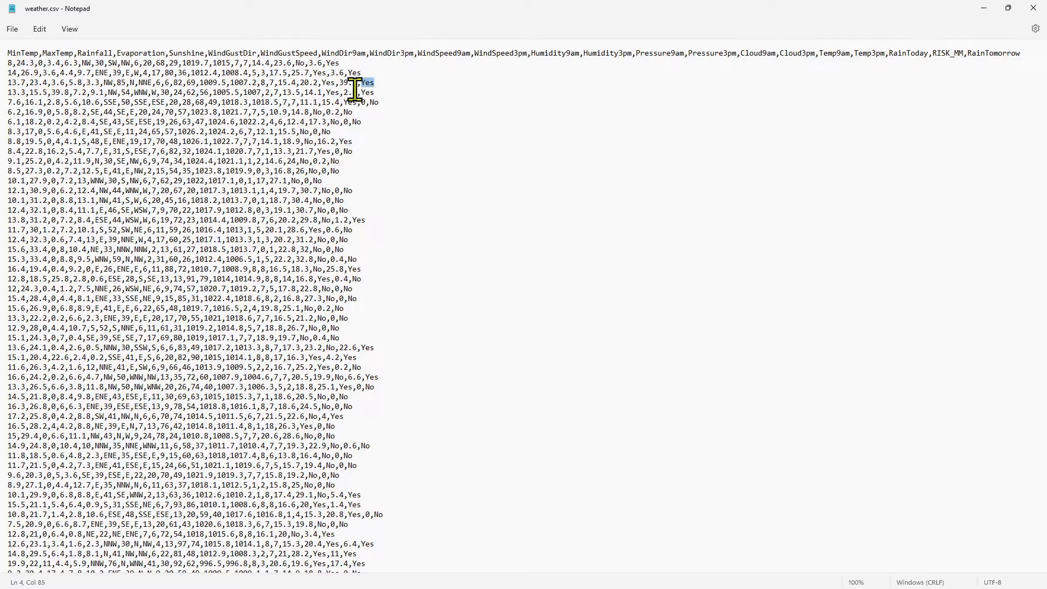
left_click(363, 103)
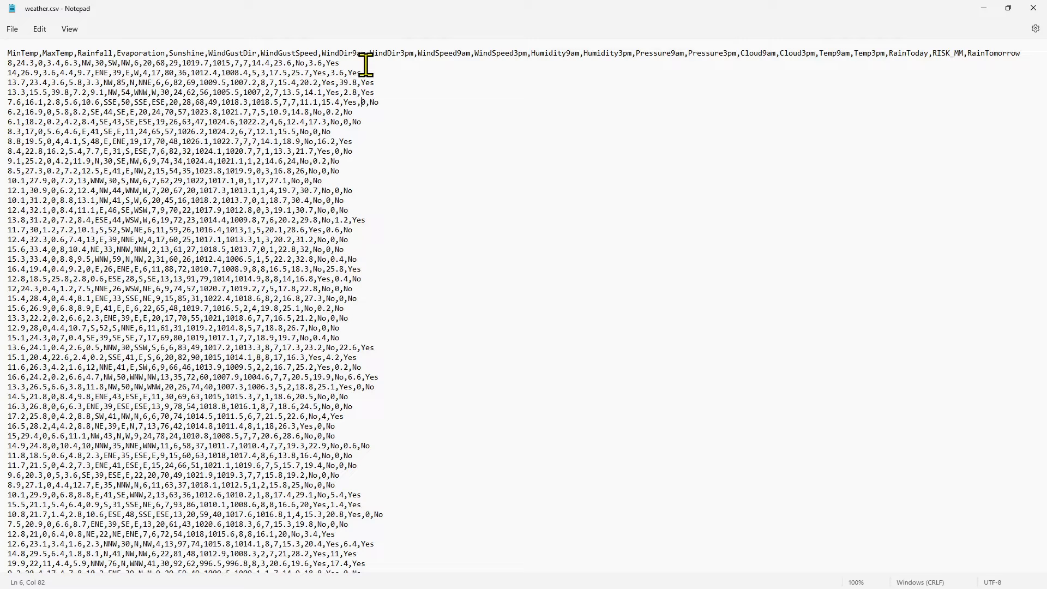
Step: Replace every Yes in weather.csv with 1
left_click(39, 29)
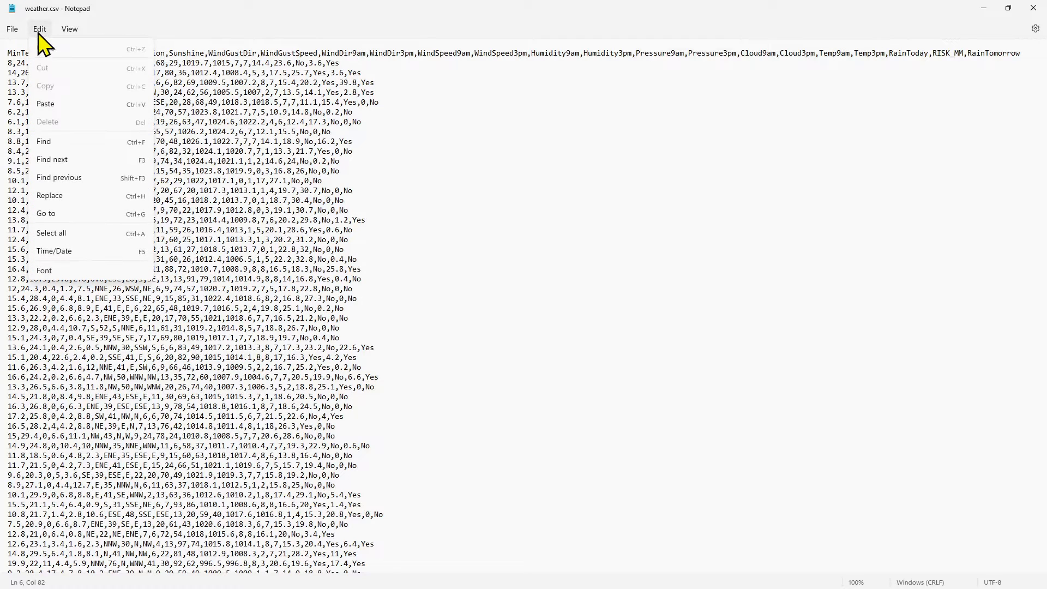
left_click(96, 196)
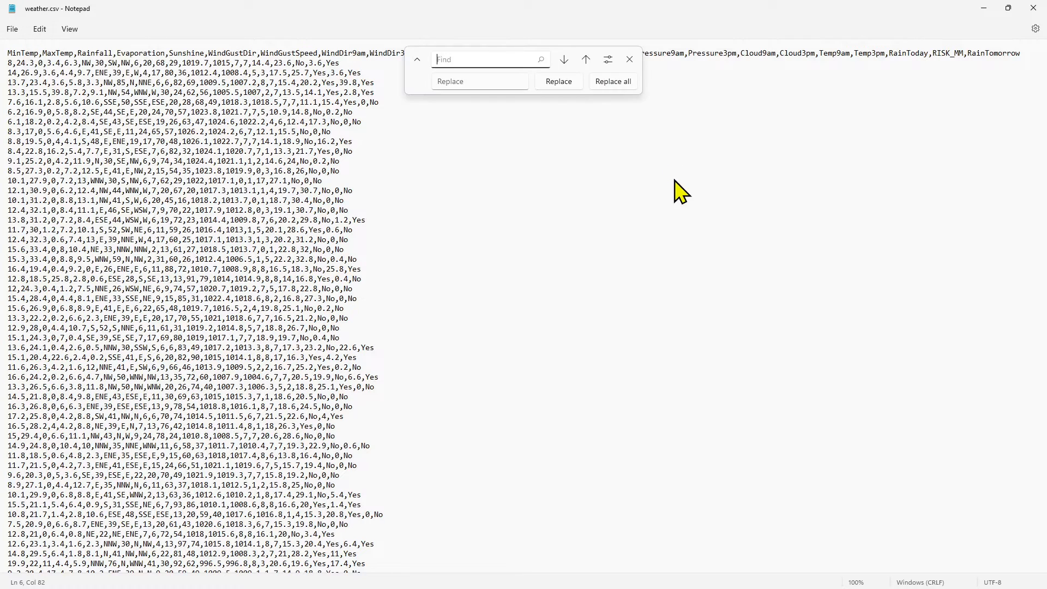
key("Tab")
left_click(610, 83)
Step: Replace every No in weather.csv with 0
left_click(449, 62)
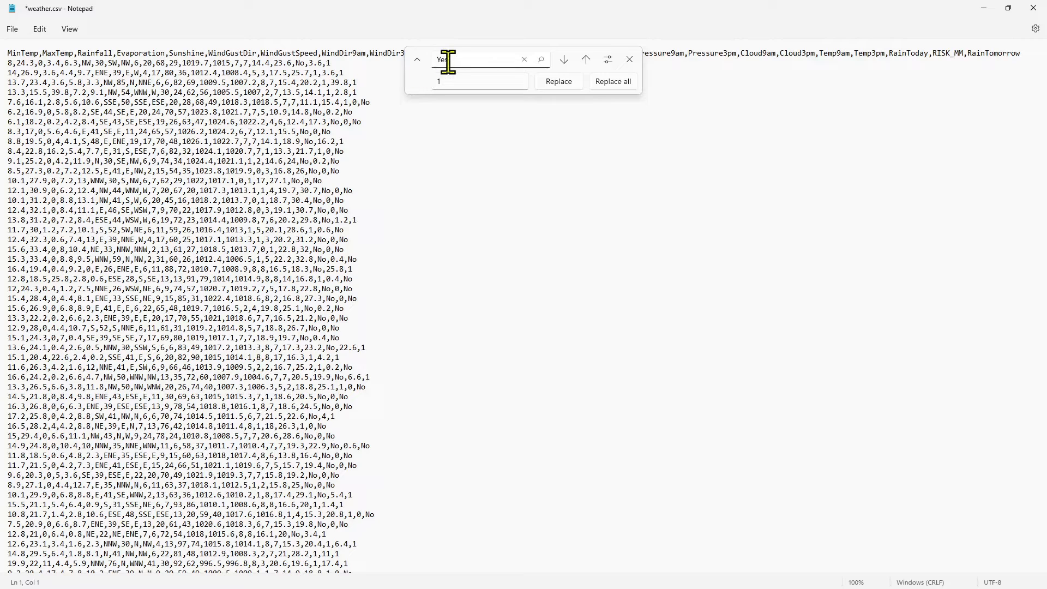
left_click_drag(460, 62, 407, 63)
type("No")
key("Tab")
left_click(611, 82)
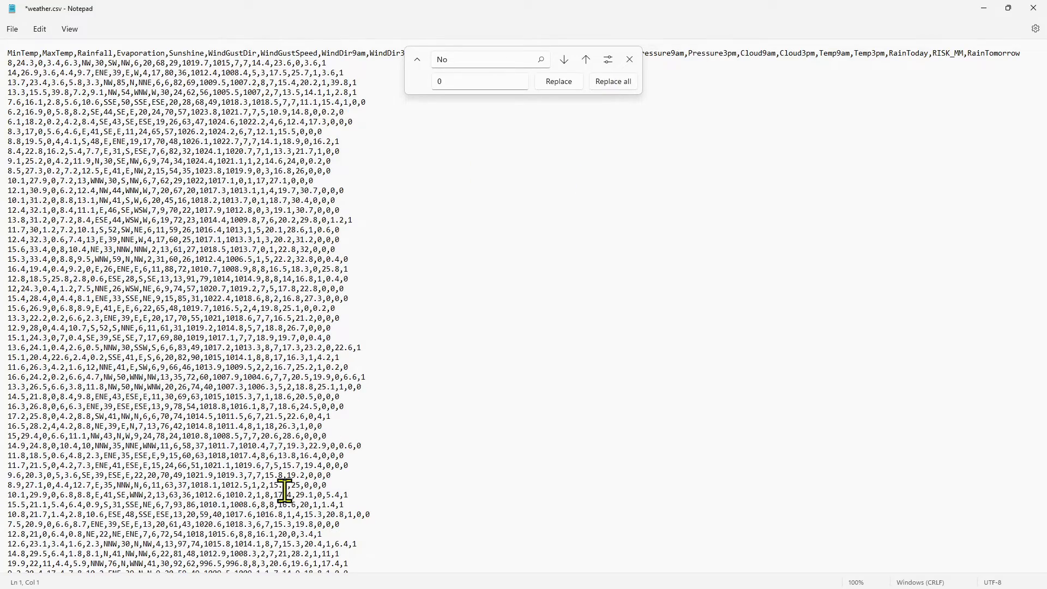
Step: Find an NA entry in the weather.csv rows and replace every NA with an empty value
scroll(257, 351, "down", 10)
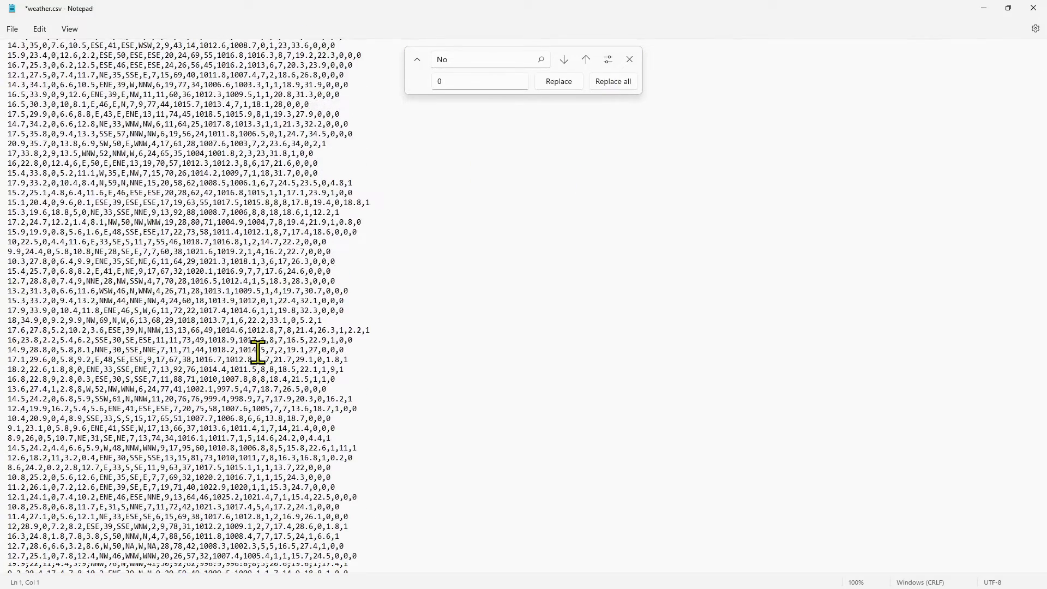
scroll(257, 350, "down", 9)
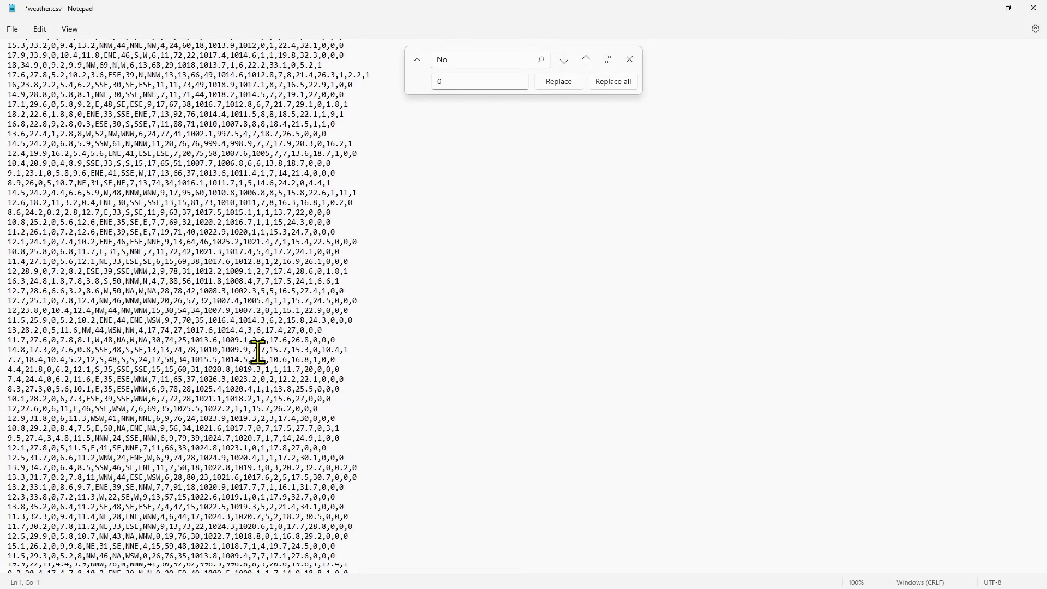
scroll(257, 351, "down", 1)
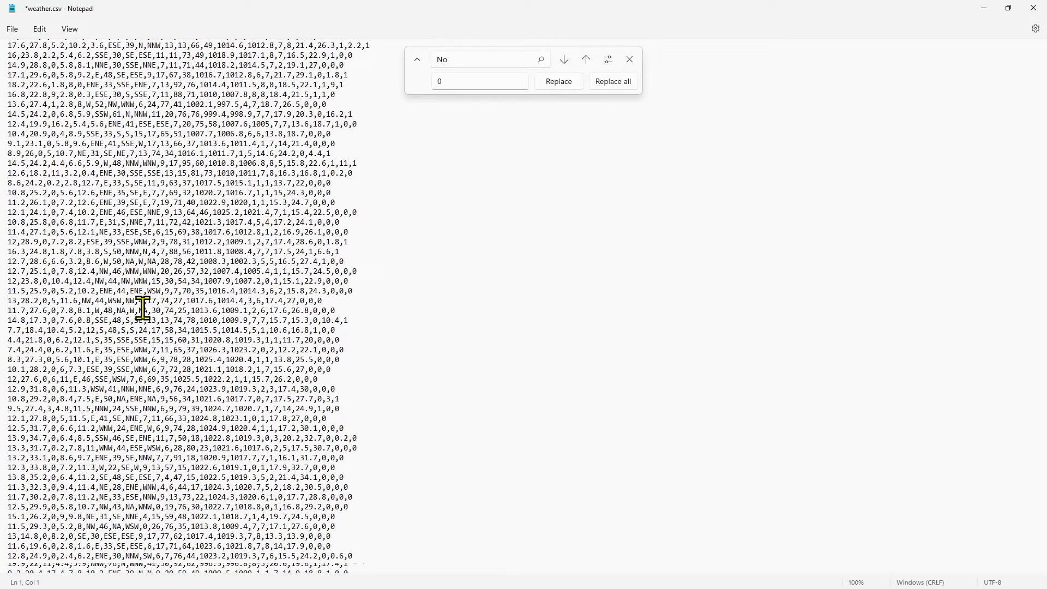
double_click(143, 311)
left_click(466, 63)
key("Tab")
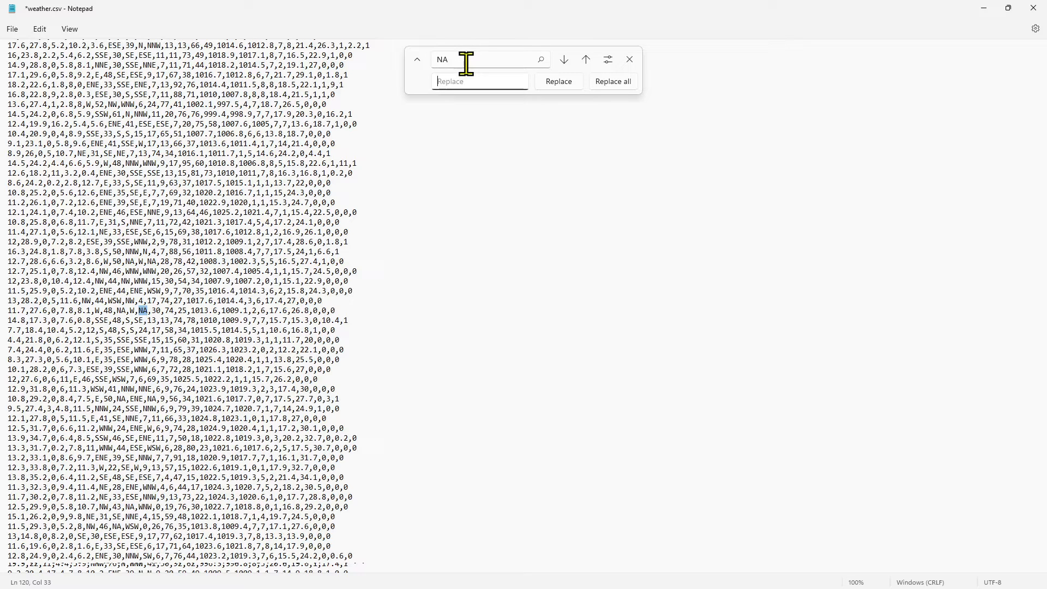
left_click(610, 81)
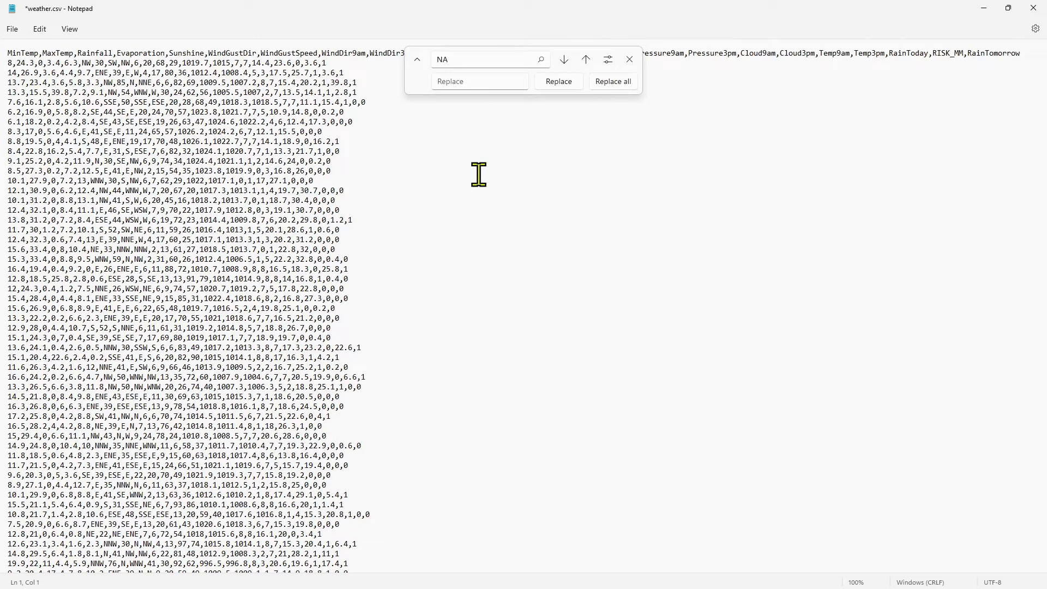
Step: Close find and replace and save the cleaned weather.csv file
left_click(630, 60)
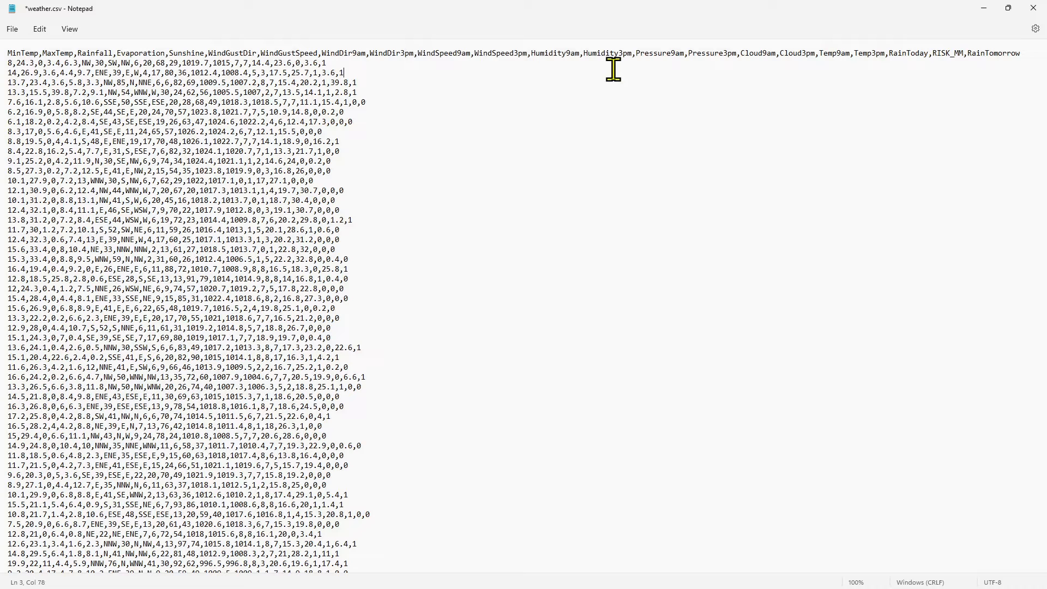
left_click(14, 30)
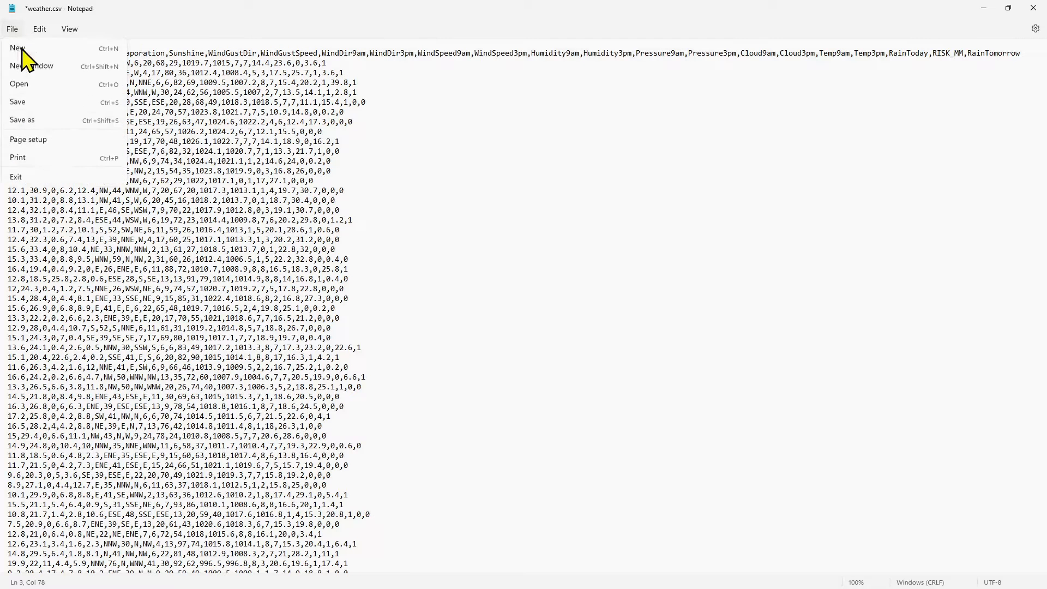
left_click(55, 104)
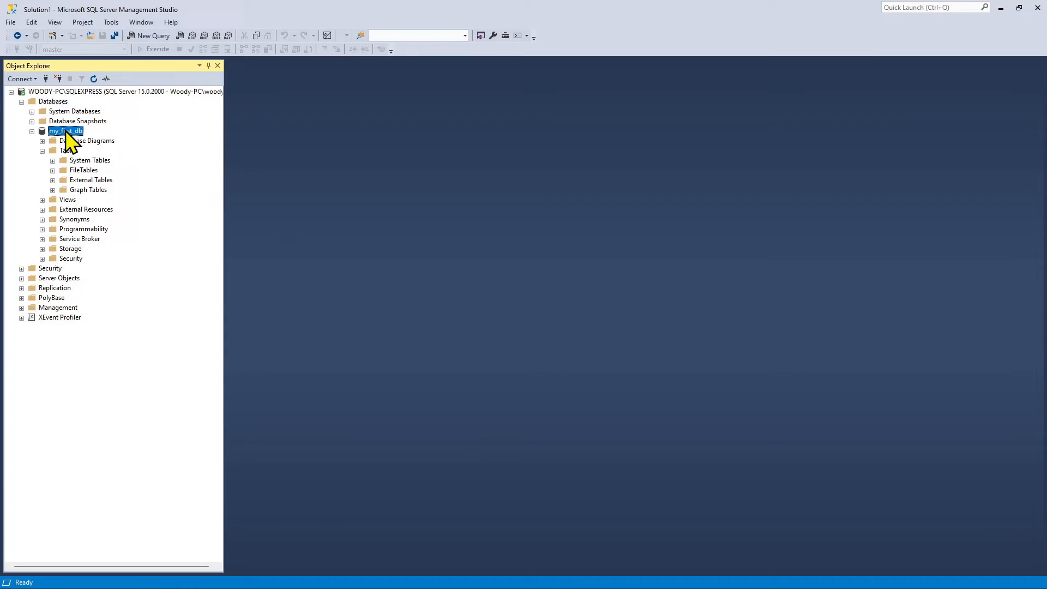
right_click(66, 131)
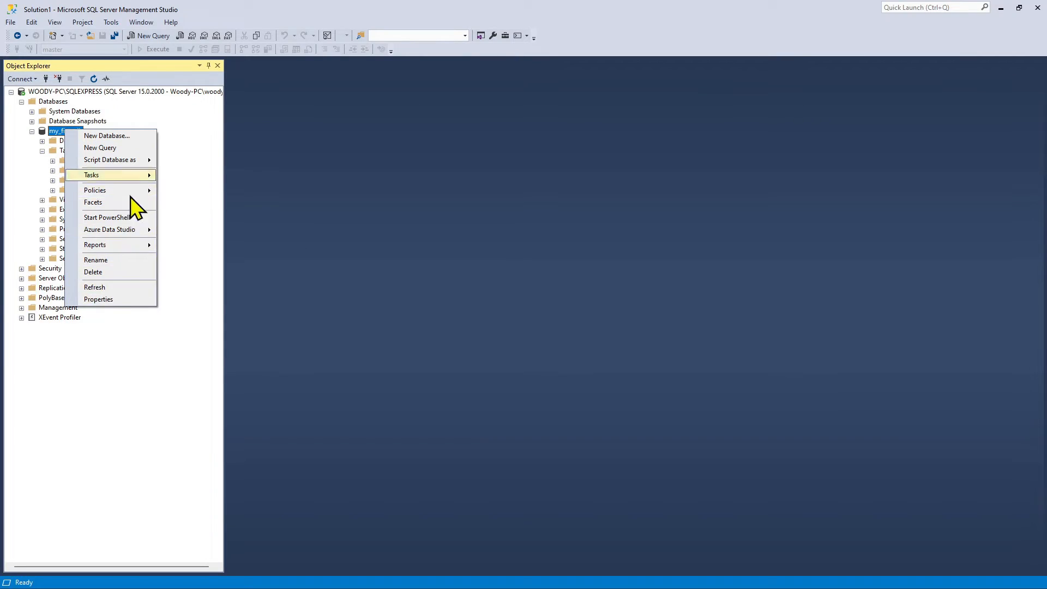
mouse_move(126, 175)
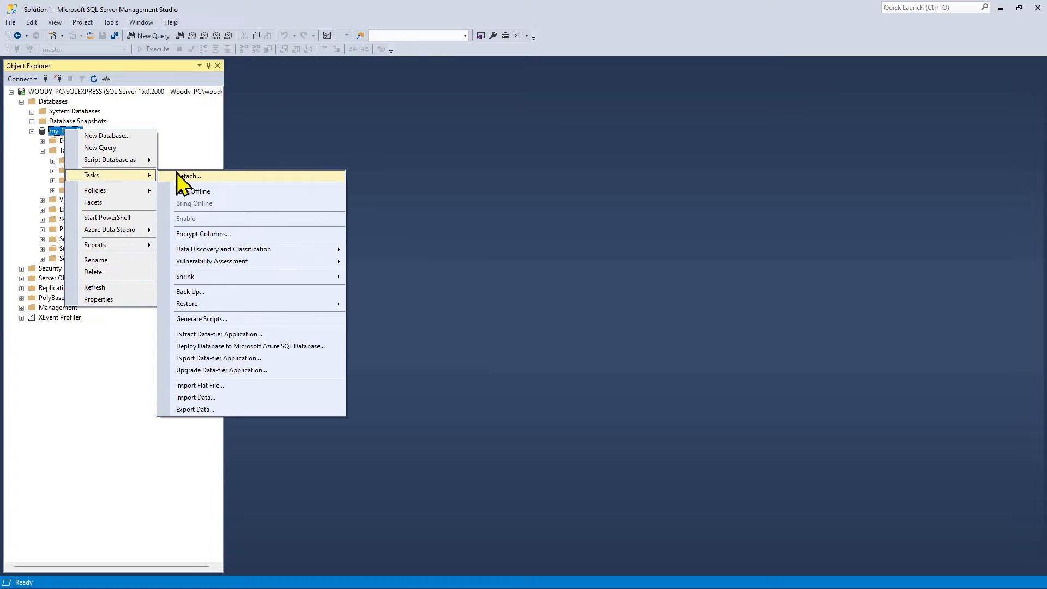
left_click(251, 389)
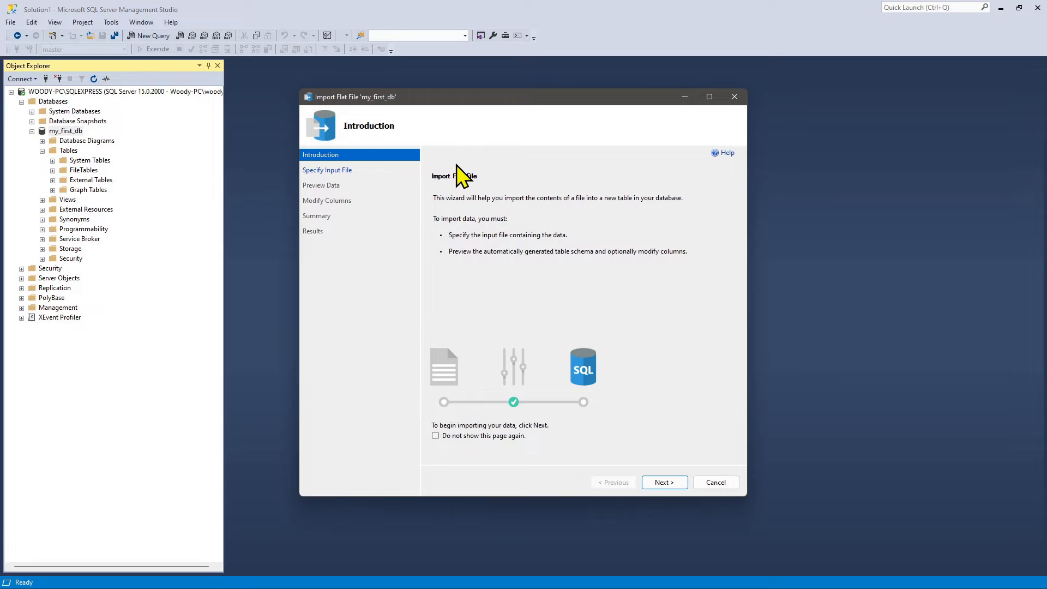
left_click(665, 485)
left_click(708, 218)
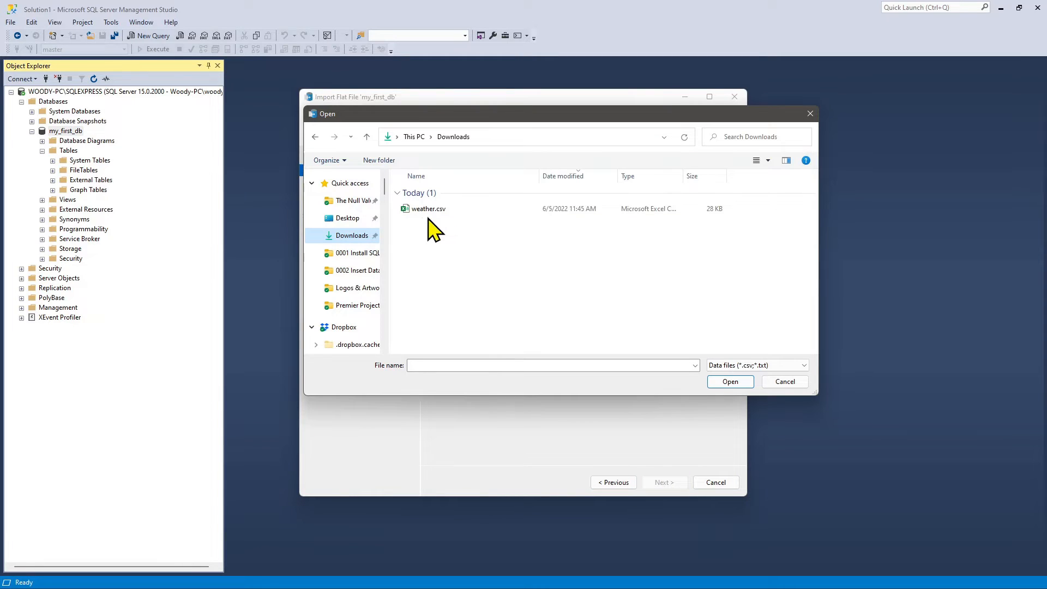
left_click(428, 214)
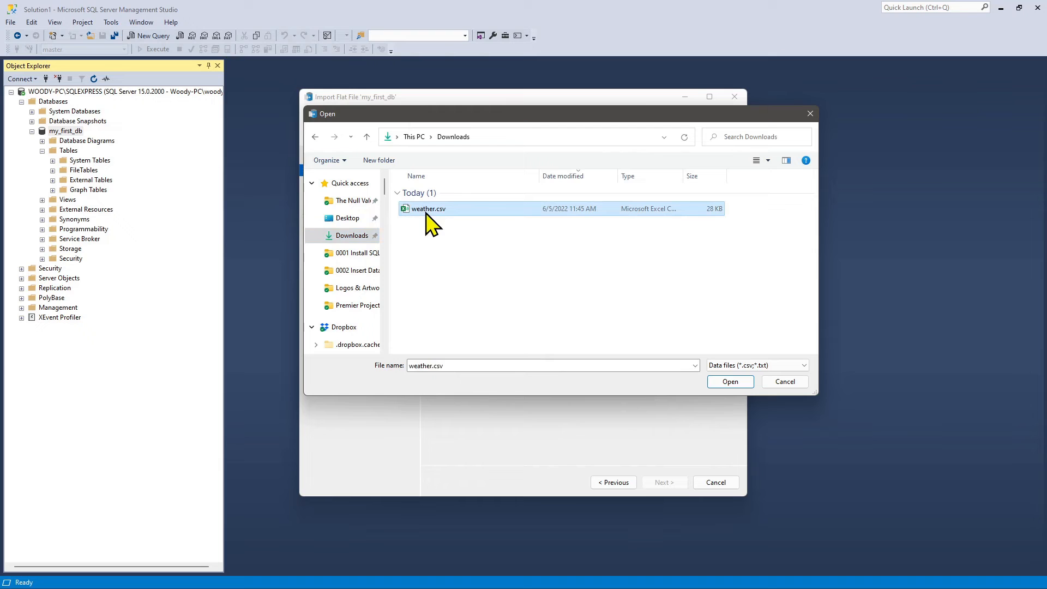
left_click(725, 383)
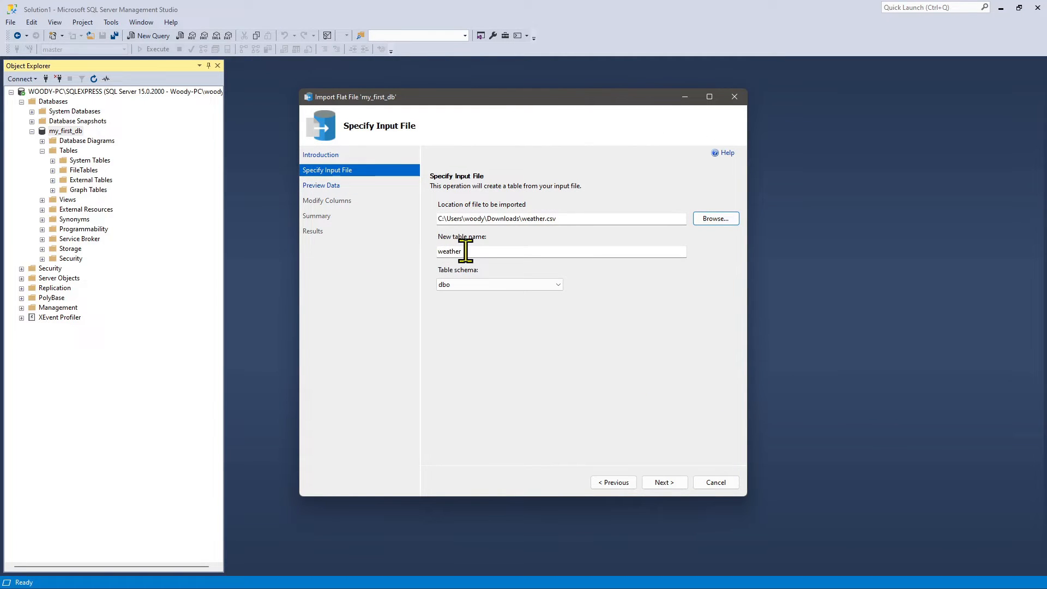
left_click(664, 482)
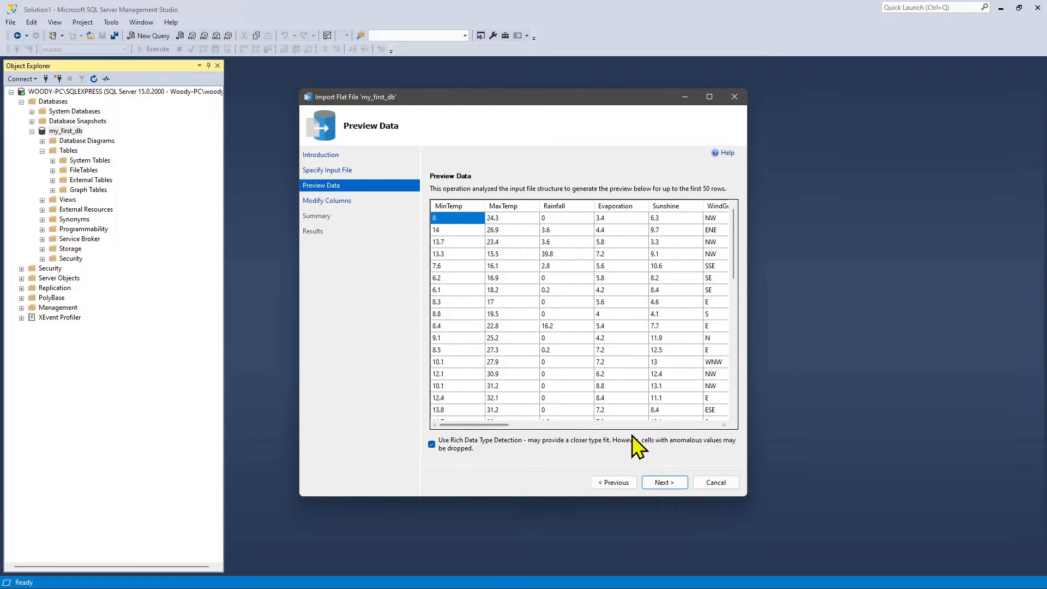
left_click(663, 481)
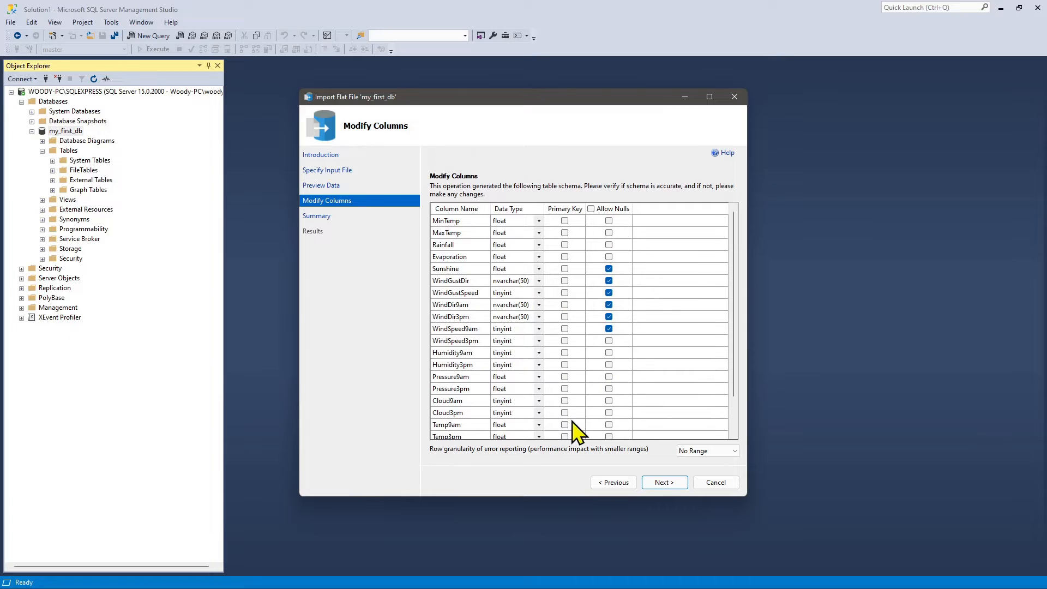
left_click(649, 481)
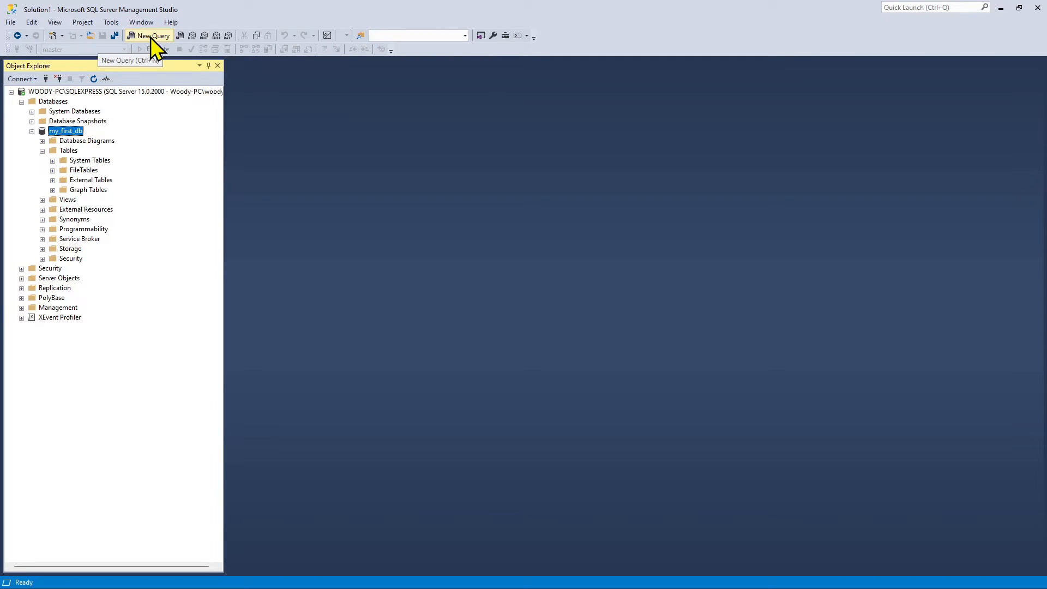
Step: Start a new query on my_first_db containing an empty CREATE TABLE weather statement with a blank line between its parentheses
left_click(151, 37)
type("CREATE T")
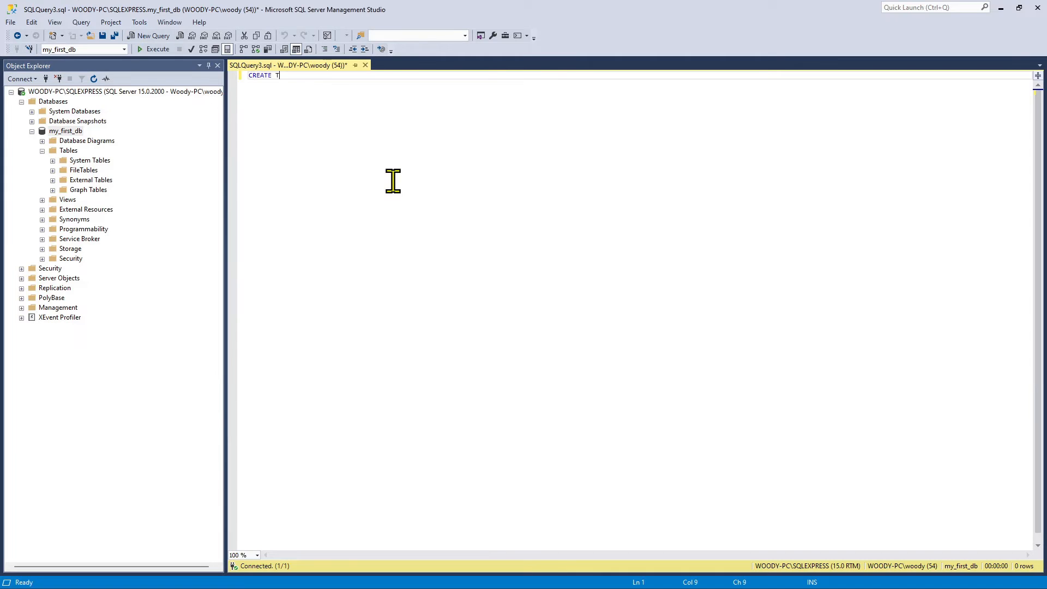
type("ABLE weather (")
key("Return")
key("Return")
type(")")
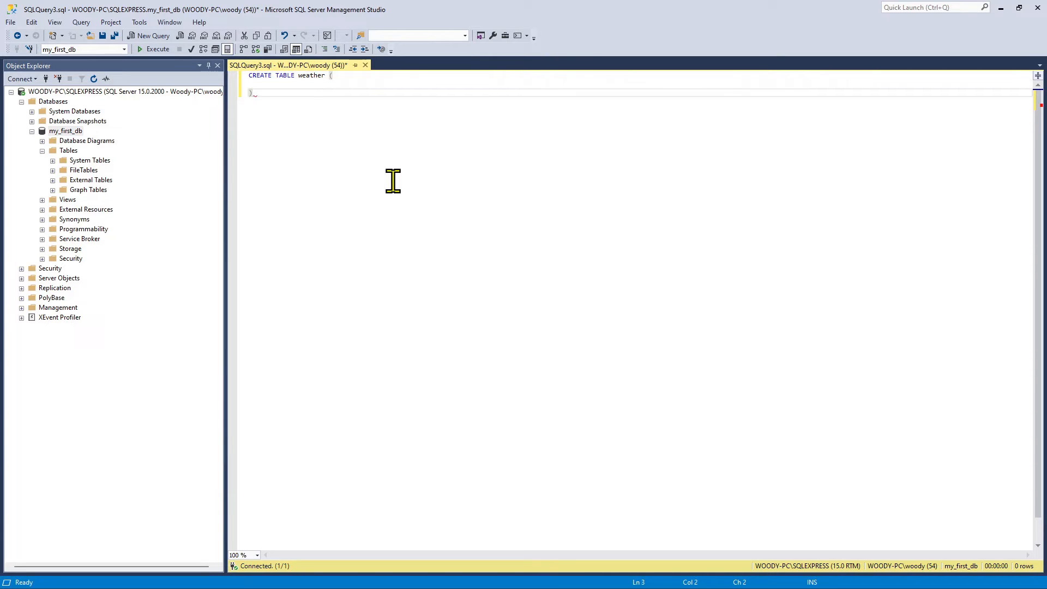
key("Up")
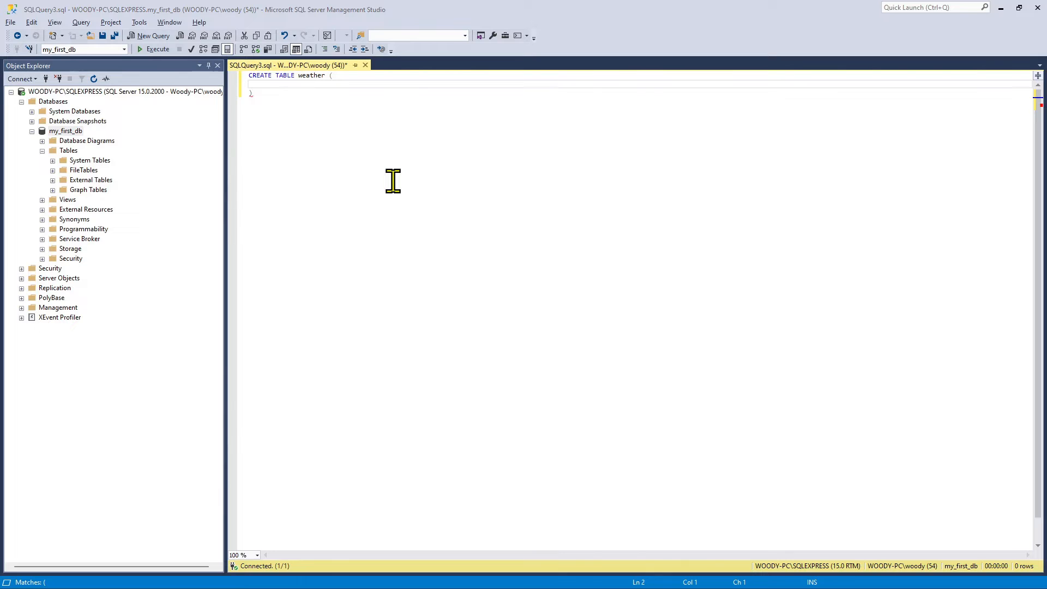
Step: Copy the header row of weather.csv from Notepad and paste it between the parentheses of the CREATE TABLE statement in Management Studio
key("alt+Tab")
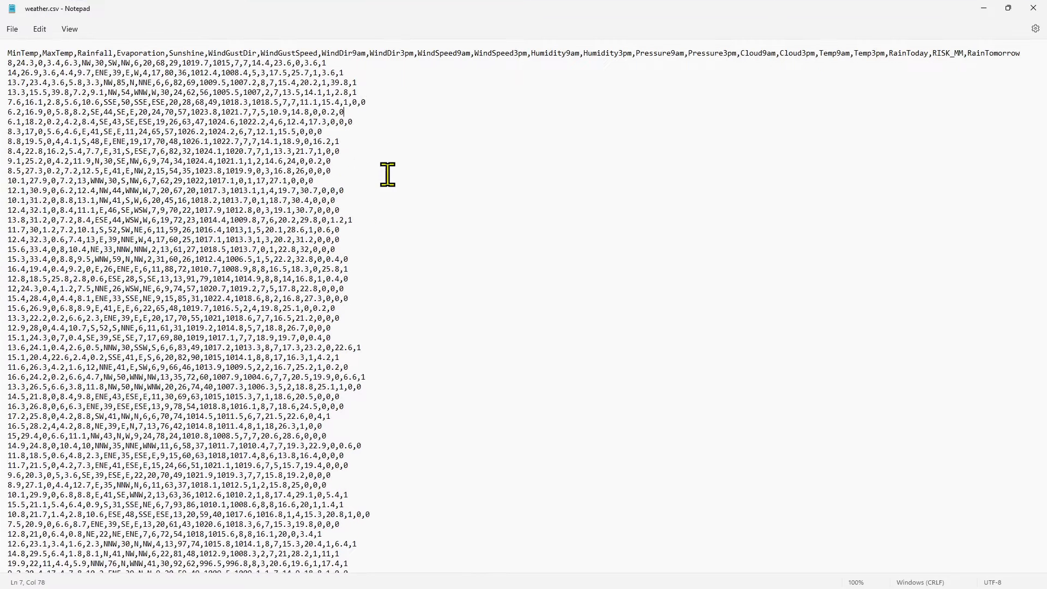
left_click(17, 52)
key("shift+End")
key("ctrl+c")
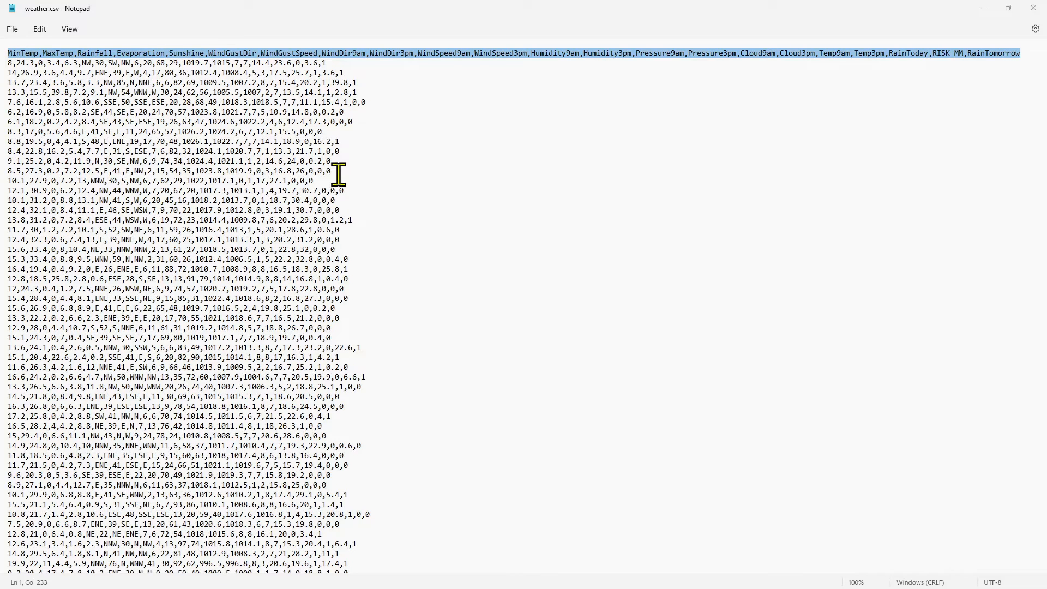
key("alt+Tab")
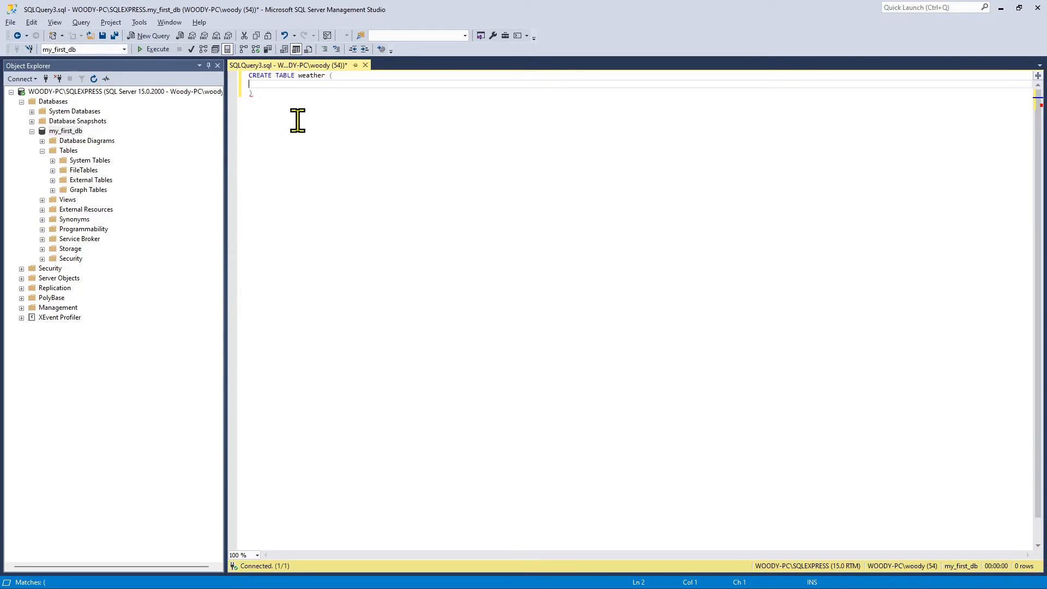
key("ctrl+v")
key("Home")
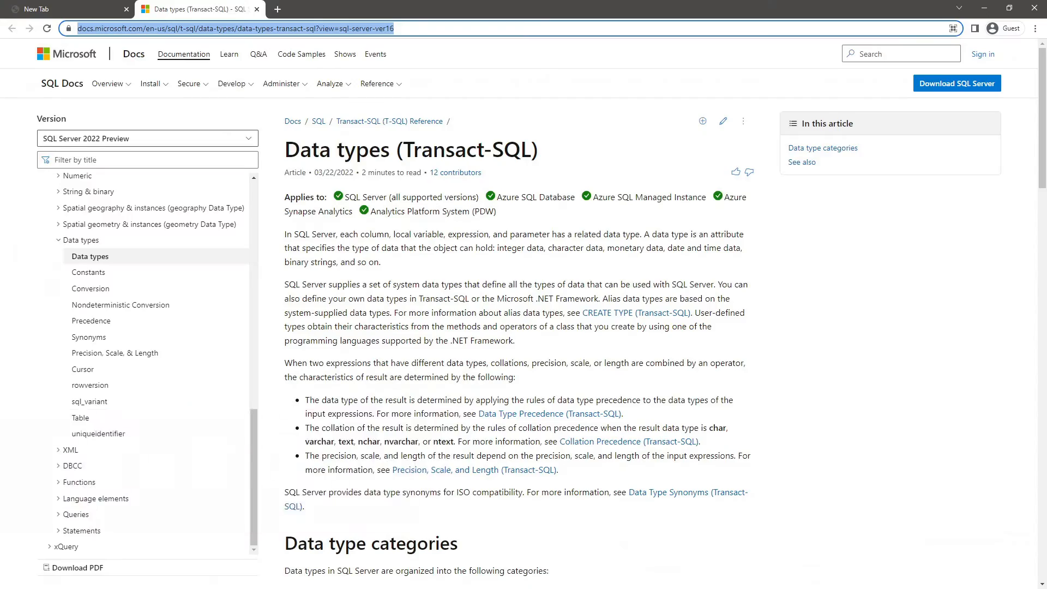
Step: Consult the Transact-SQL data types documentation and define MinTemp as FLOAT NULL on its own line of the column list
scroll(773, 354, "down", 6)
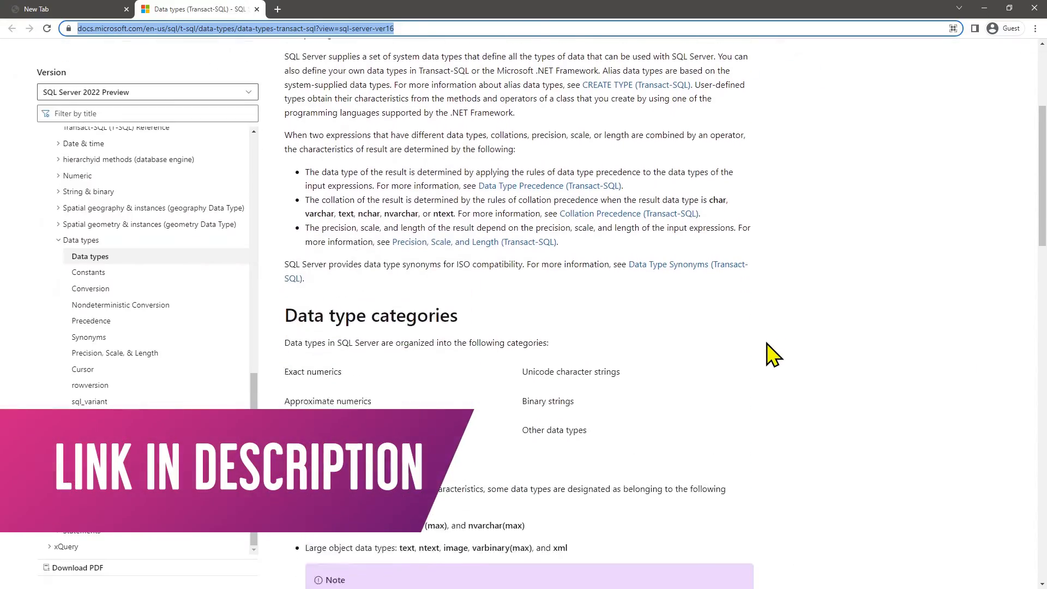
scroll(774, 354, "down", 5)
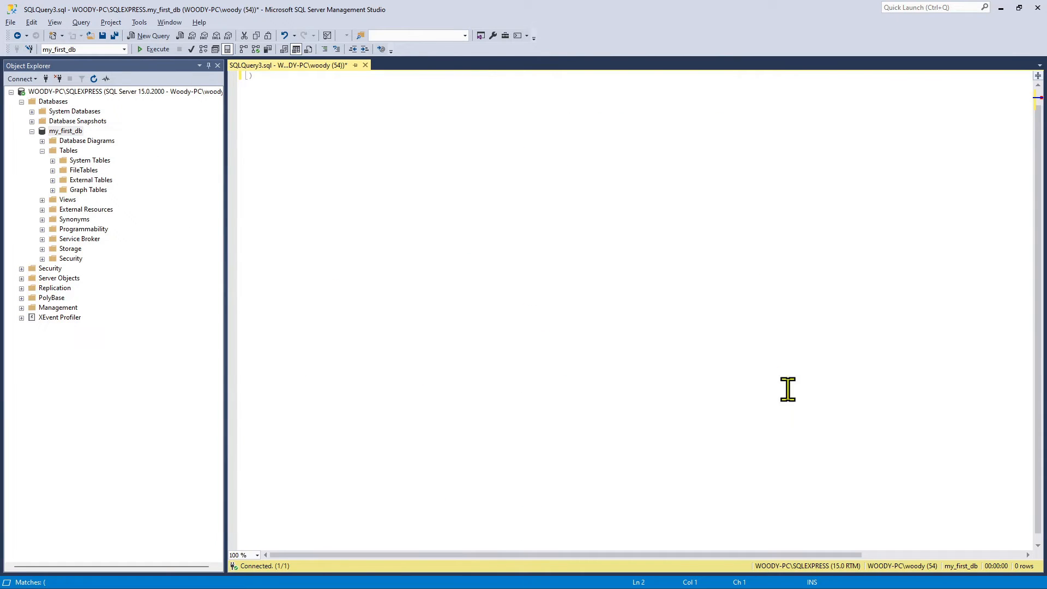
key("ctrl+v")
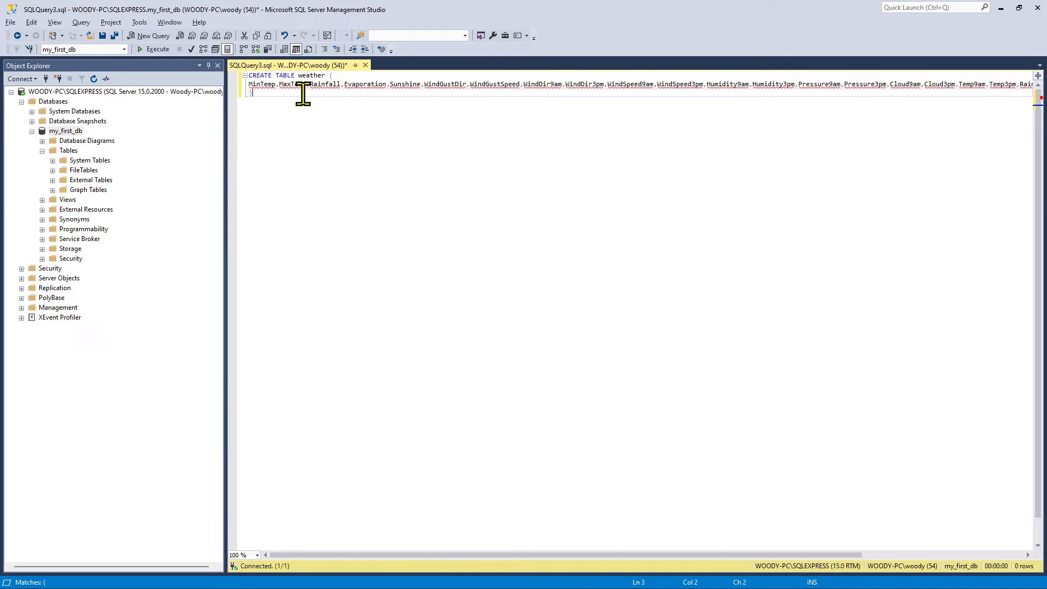
key("Up")
key("Right")
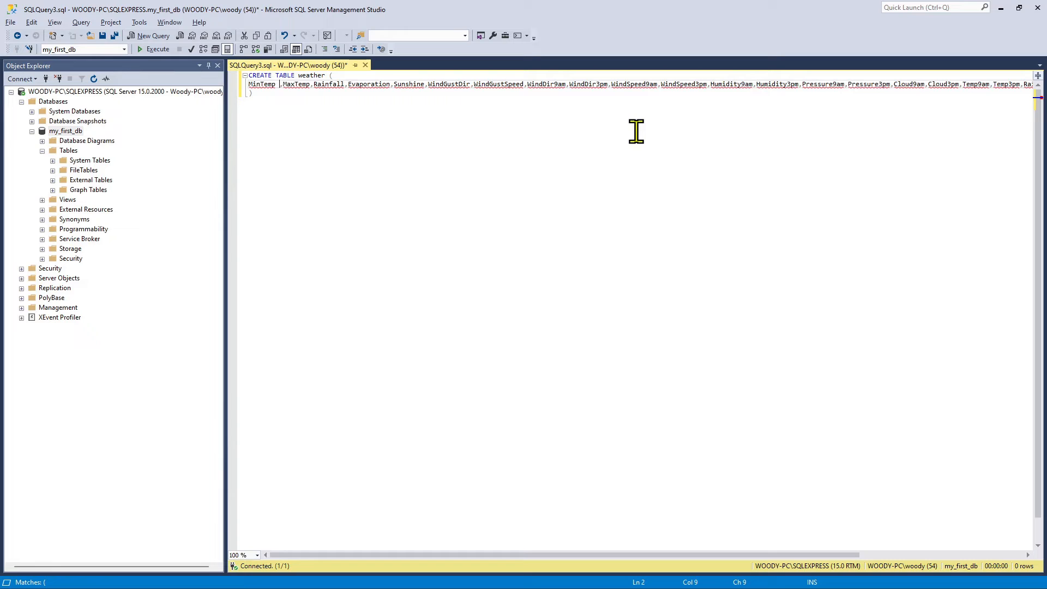
type("FLOAT")
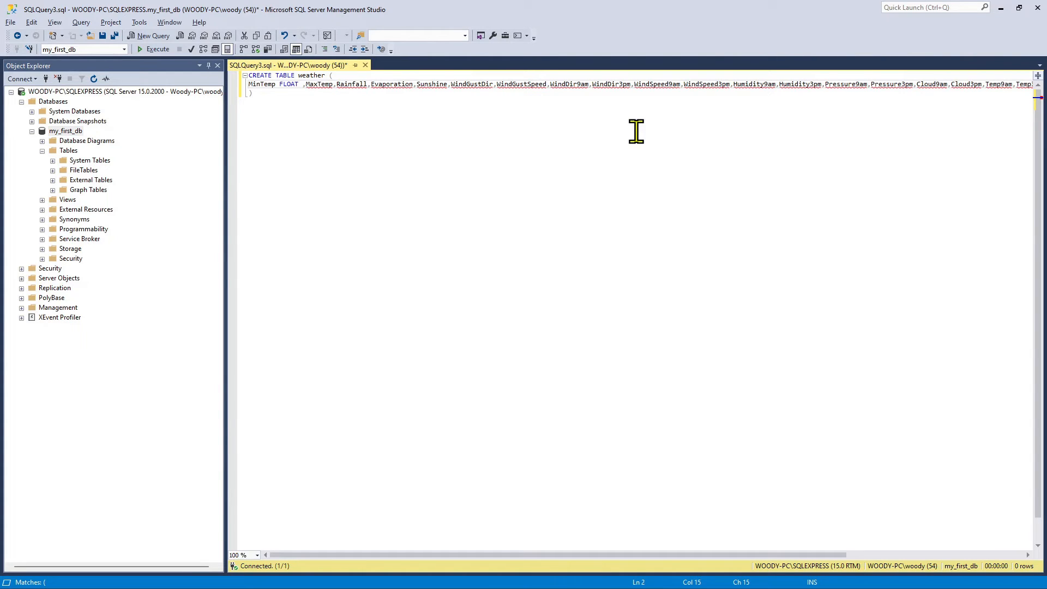
type("NULL")
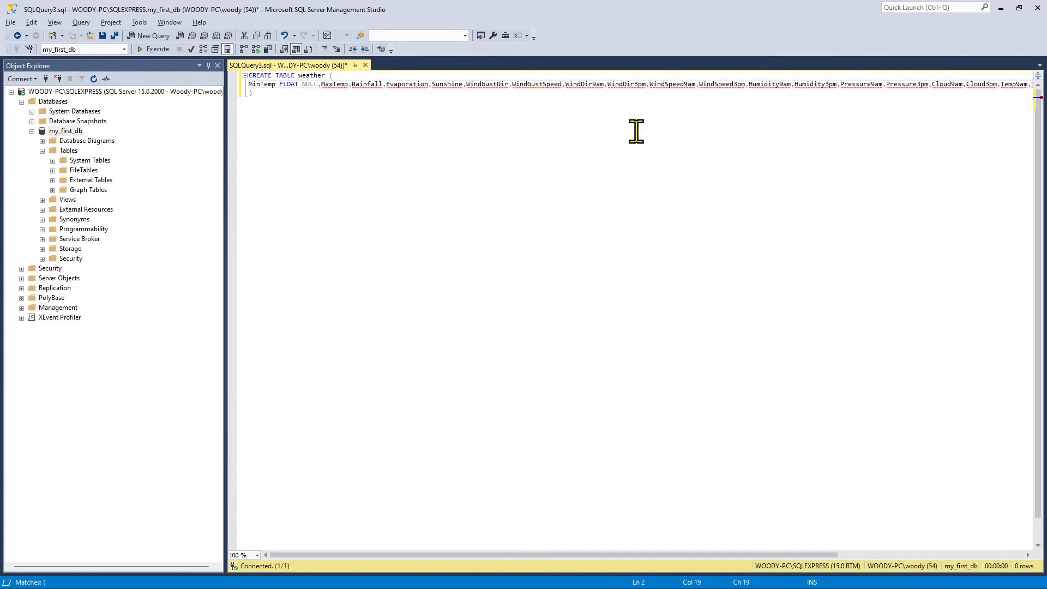
key("Return")
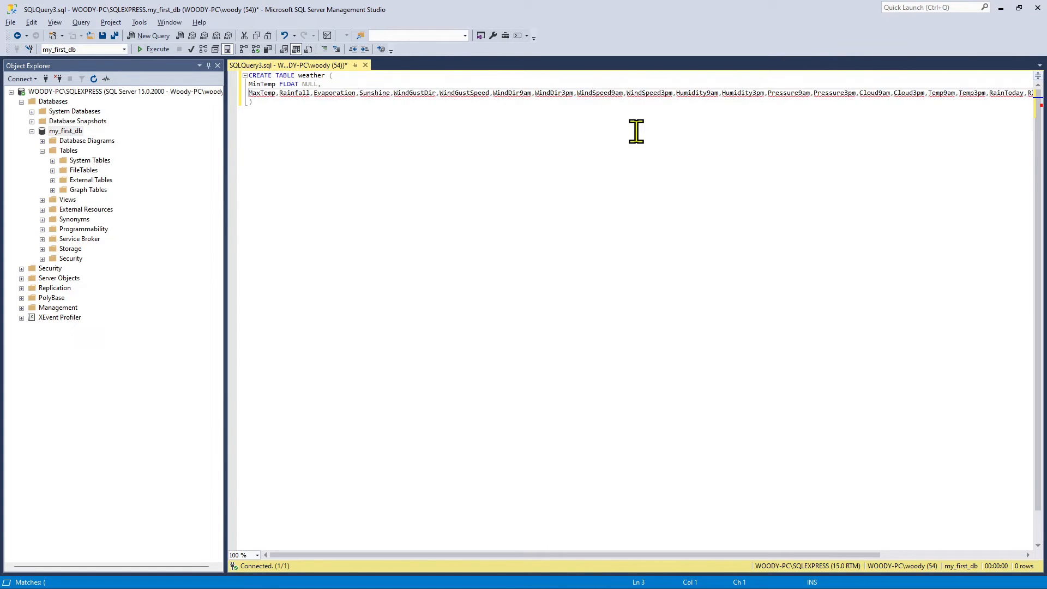
Step: Define the MaxTemp column as FLOAT NULL in the CREATE TABLE statement
key("Right")
key("Right")
key("Right")
type("FLOAT ")
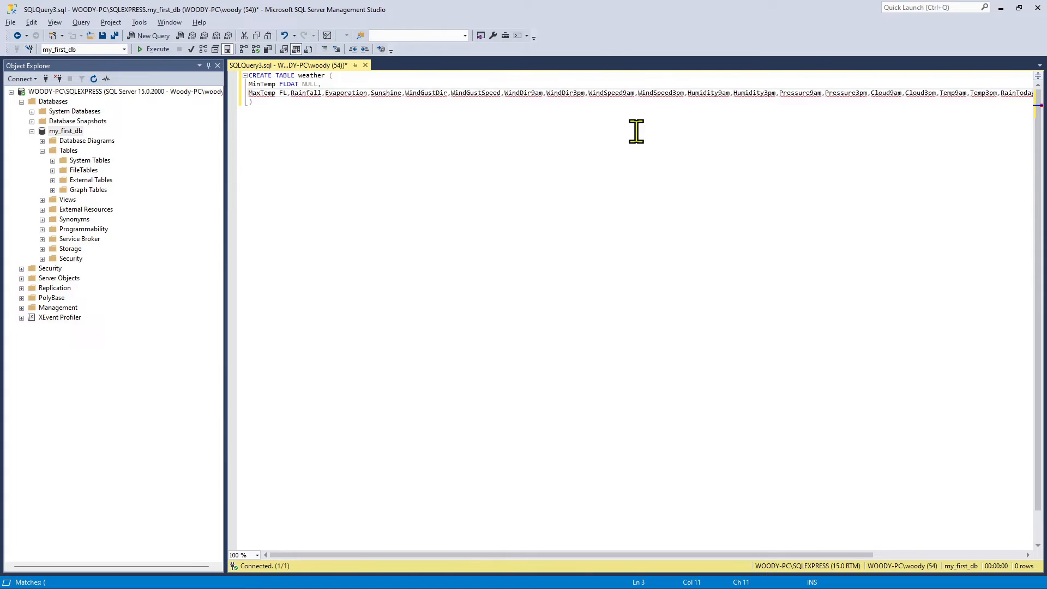
type("NULL,")
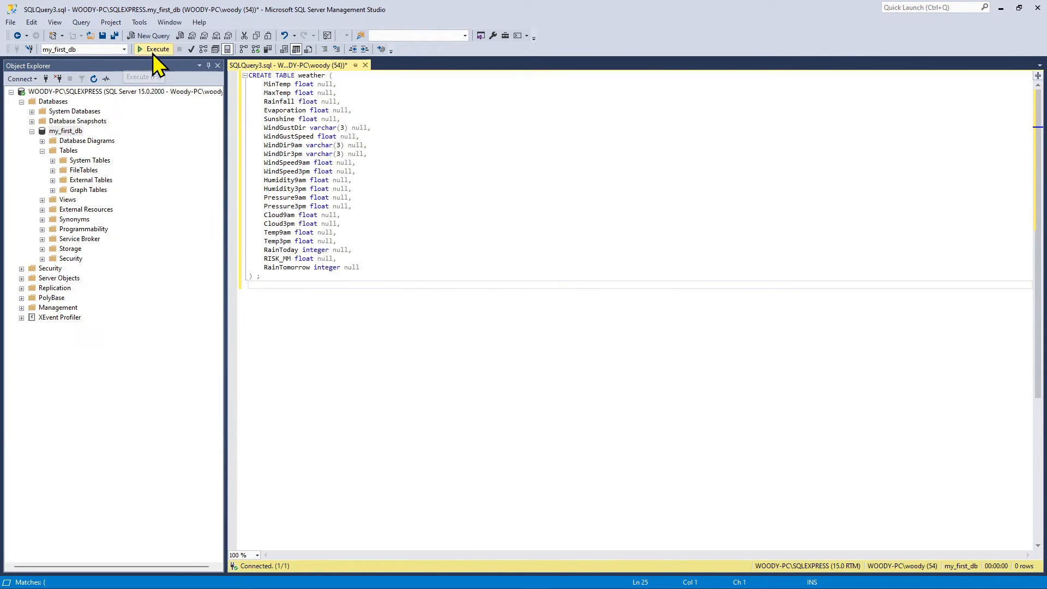
Step: Execute the full CREATE TABLE weather statement and refresh the my_first_db database
left_click(153, 54)
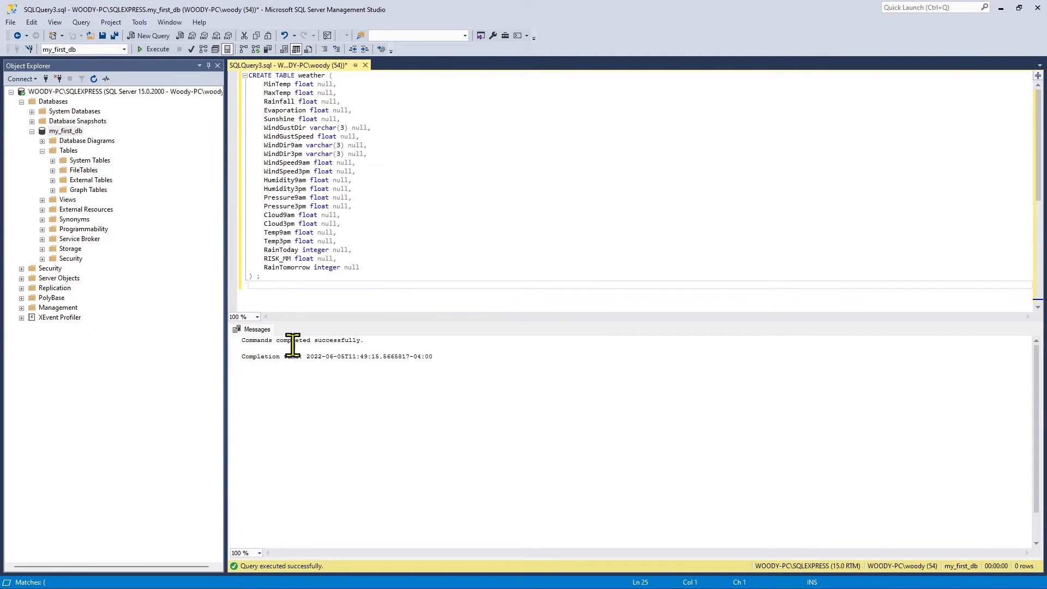
right_click(49, 132)
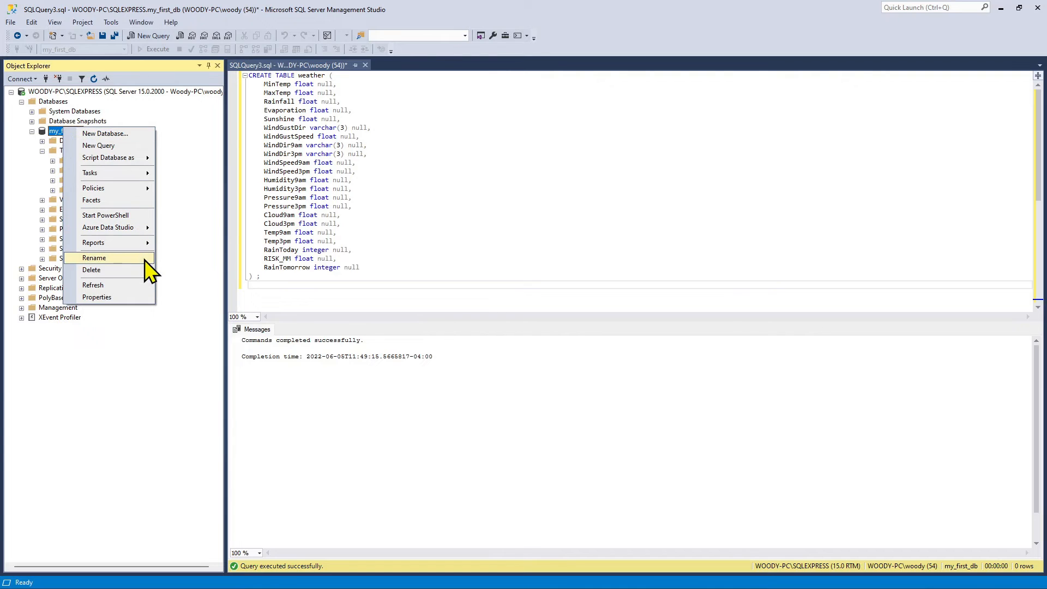
left_click(139, 282)
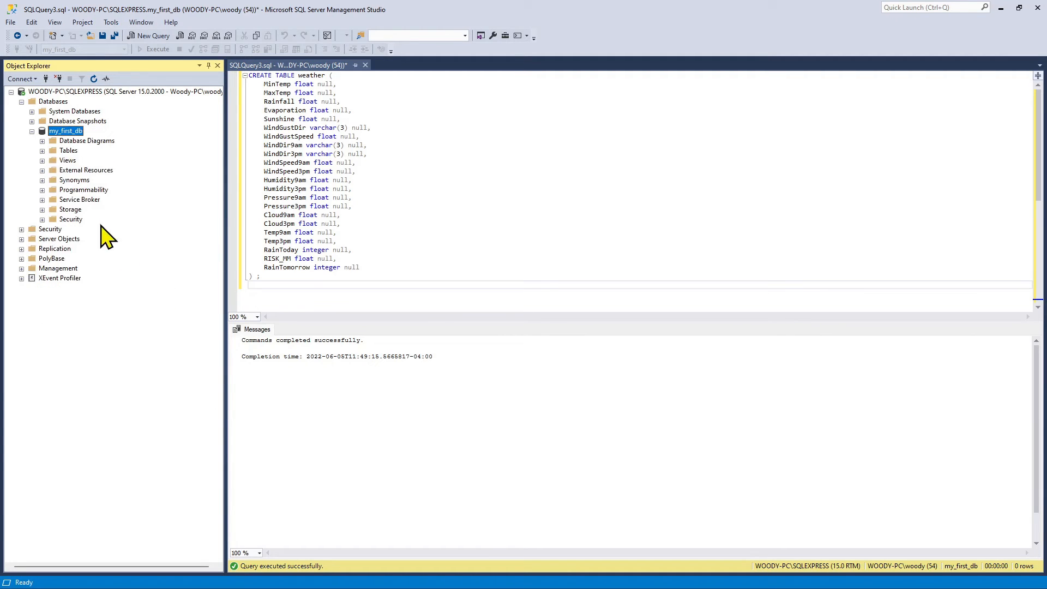
Step: Expand the database's tables and inspect the columns of dbo.weather
left_click(42, 151)
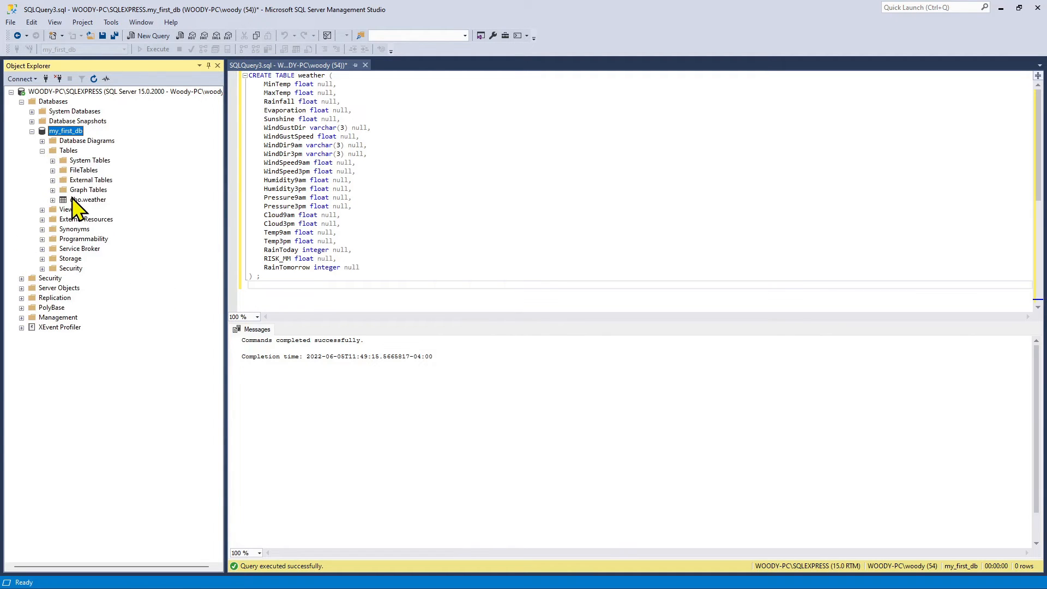
left_click(82, 199)
left_click(52, 200)
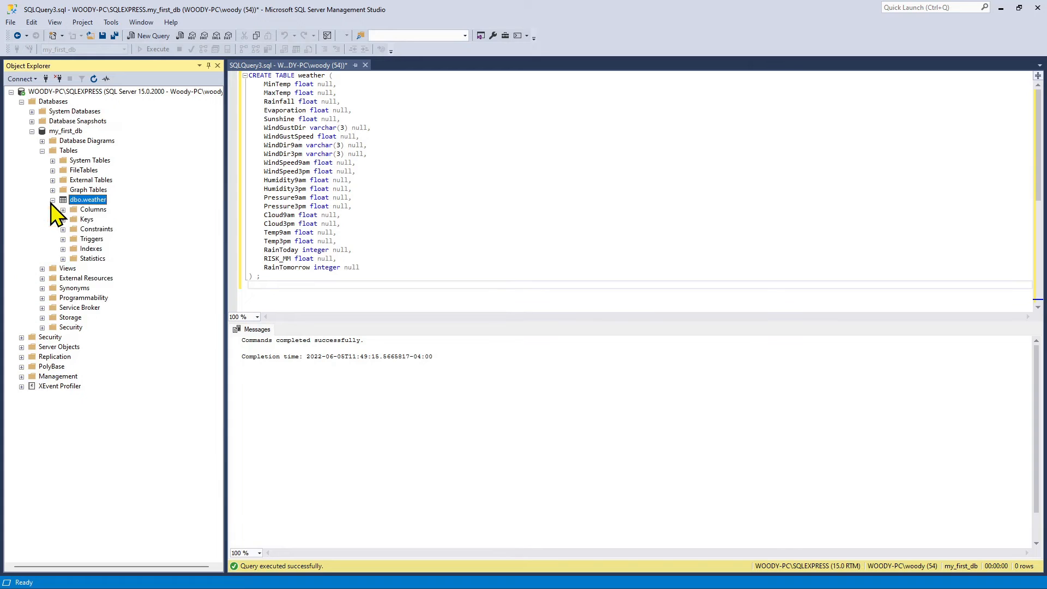
left_click(63, 210)
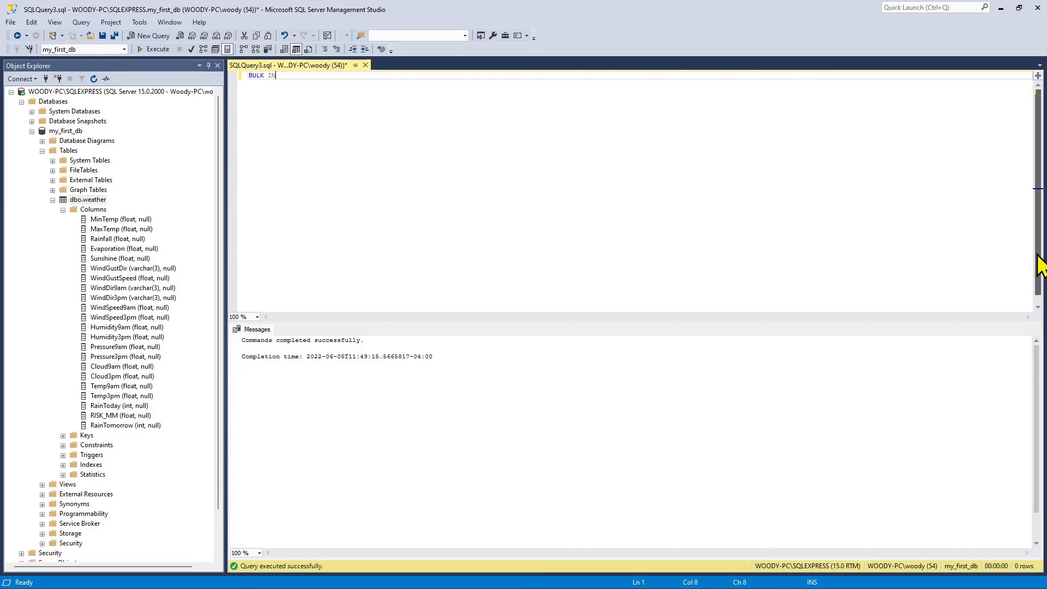
Step: Write a BULK INSERT into weather from weather.csv in Downloads with DATAFILETYPE 'char', FIRSTROW 2, FIELDTERMINATOR ',', ROWTERMINATOR '\n' and TABLOCK
type("SERT ")
type("weather")
key("Return")
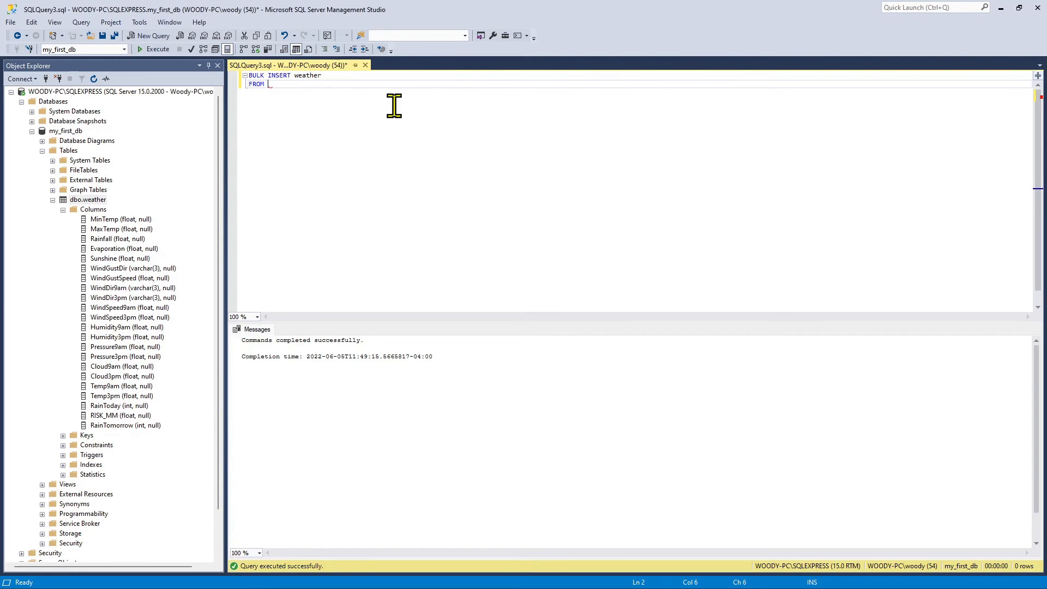
type("'C:\\Users\\woody\\Downloads\\weather.csv'")
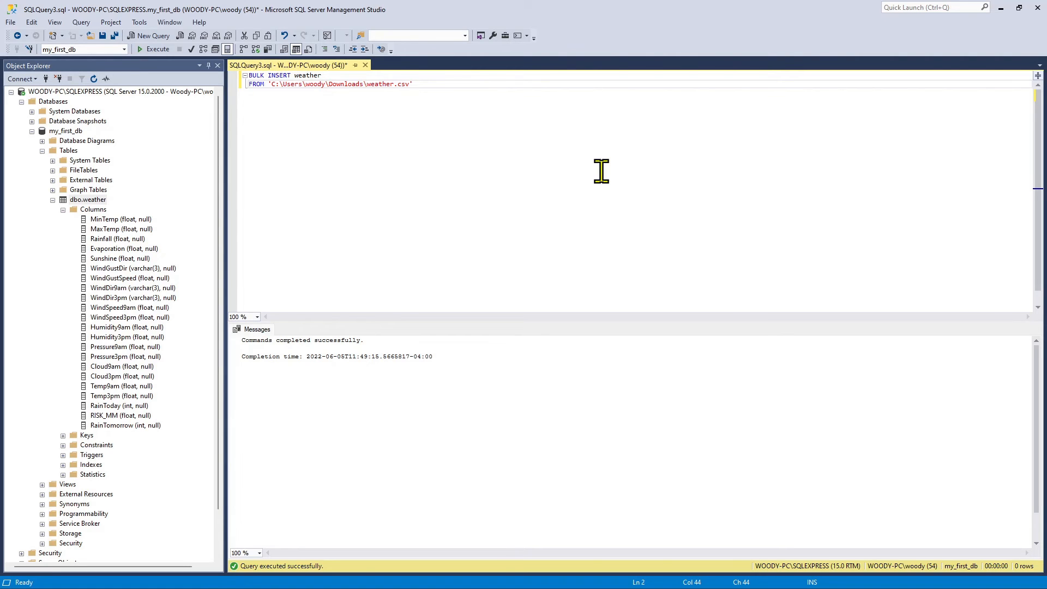
key("Return")
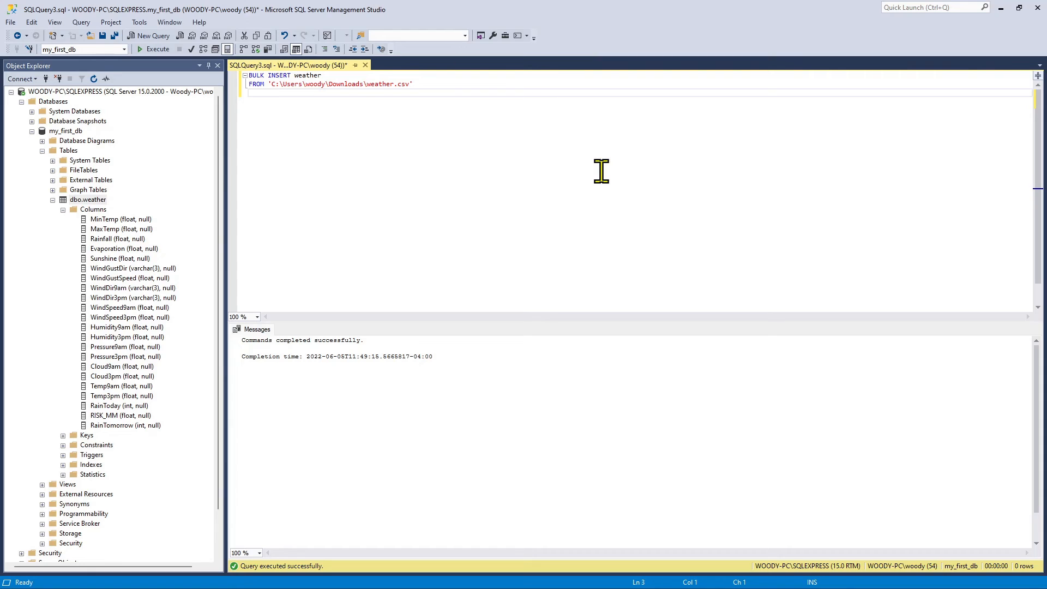
type("WITH ( DATAFILETYPE = 'char', FIRSTROW = 2, FIELDTERMINATOR = ',', ROWTERMINATOR = '\\n', TABLOCK );")
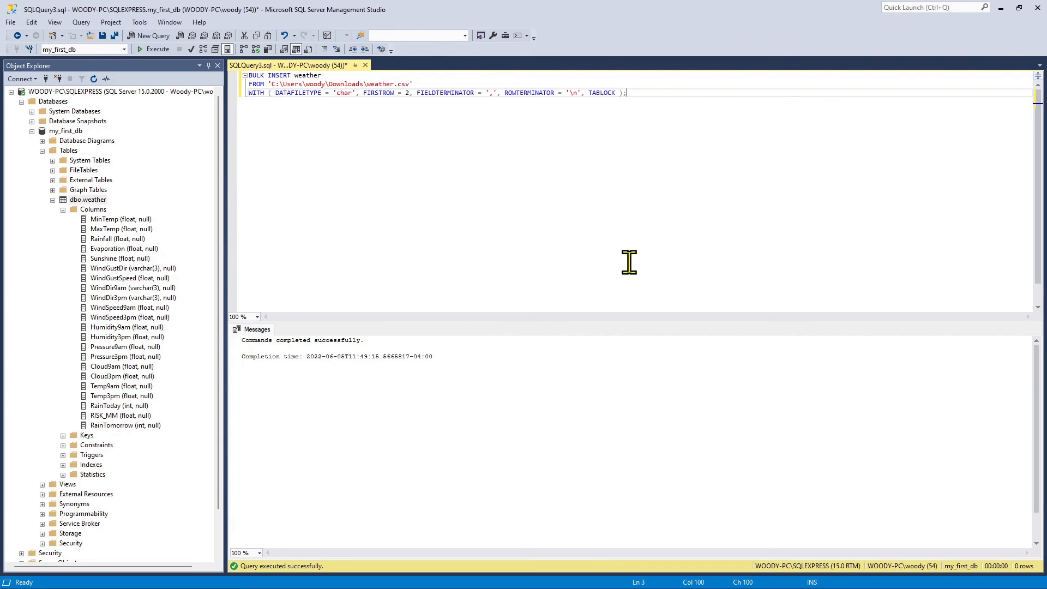
Step: Review the file path and options of the BULK INSERT statement and execute it to load weather.csv into the weather table
left_click(251, 84)
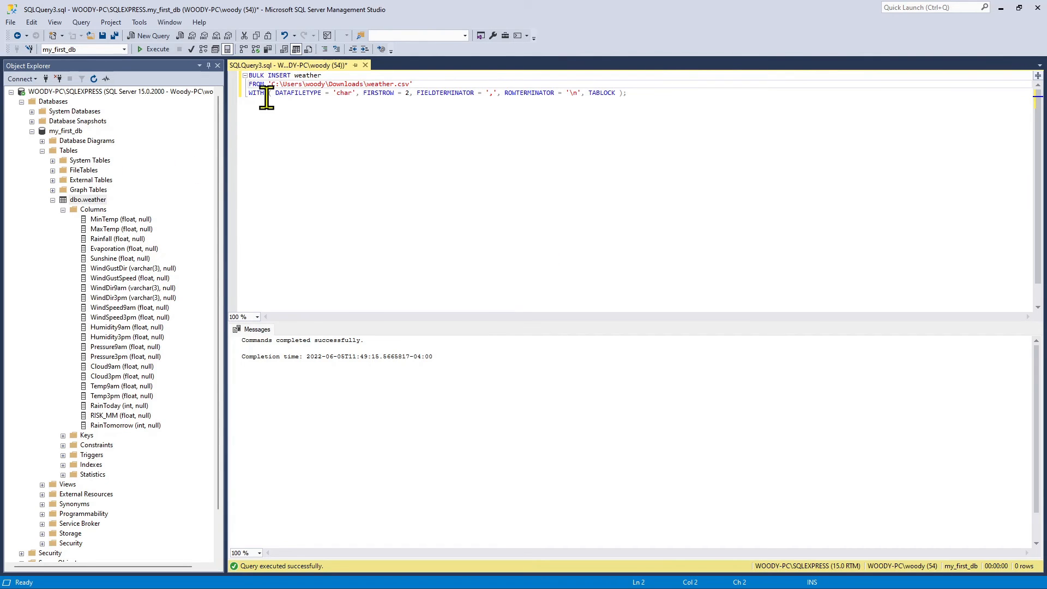
left_click(274, 95)
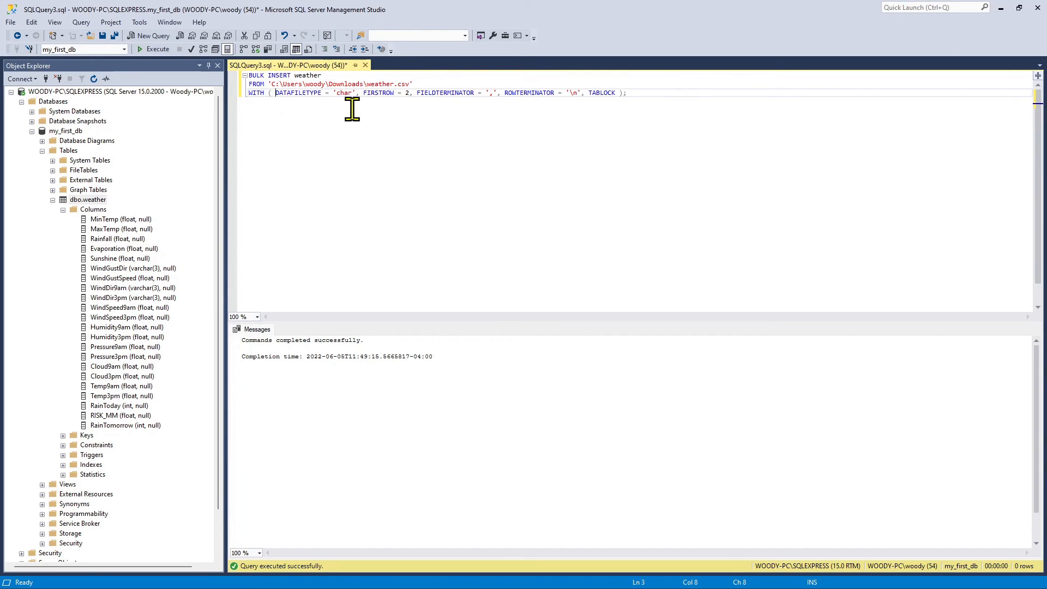
left_click(387, 95)
left_click(499, 93)
left_click(597, 94)
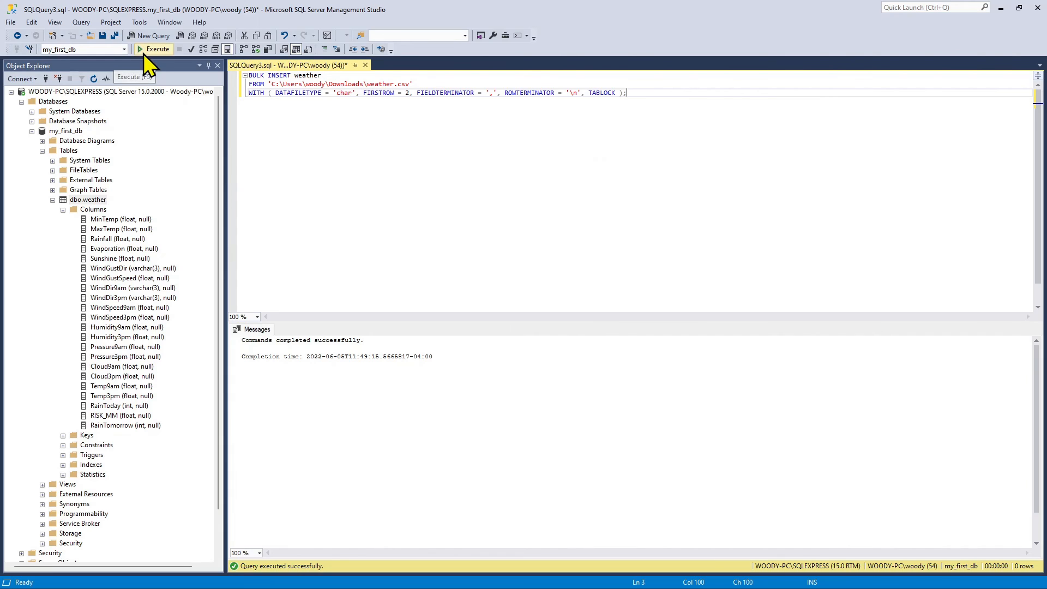
left_click(144, 51)
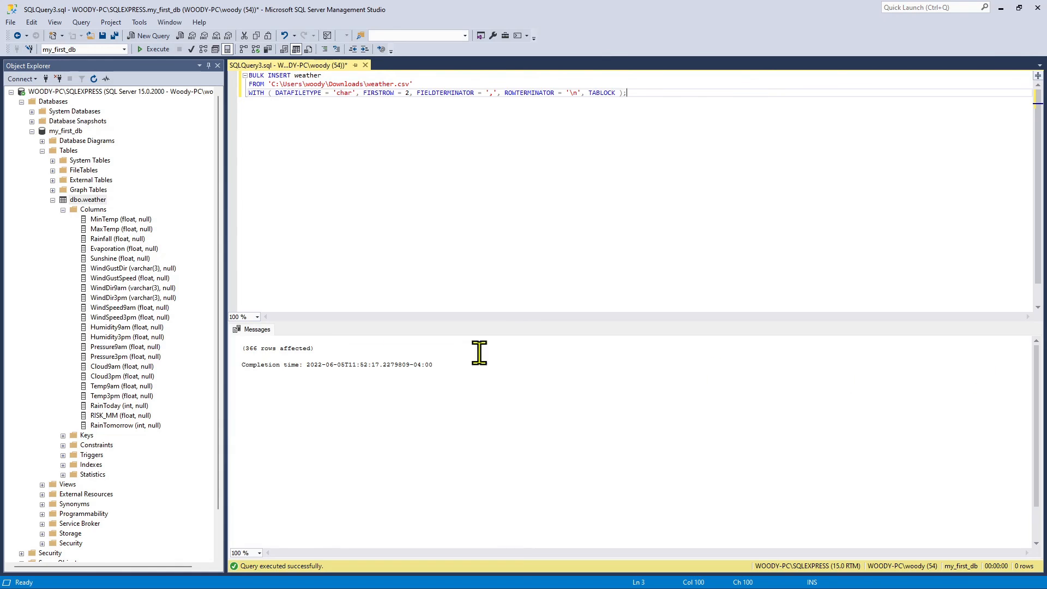
Step: Query the top 1000 rows of dbo.weather to check the imported data
right_click(88, 200)
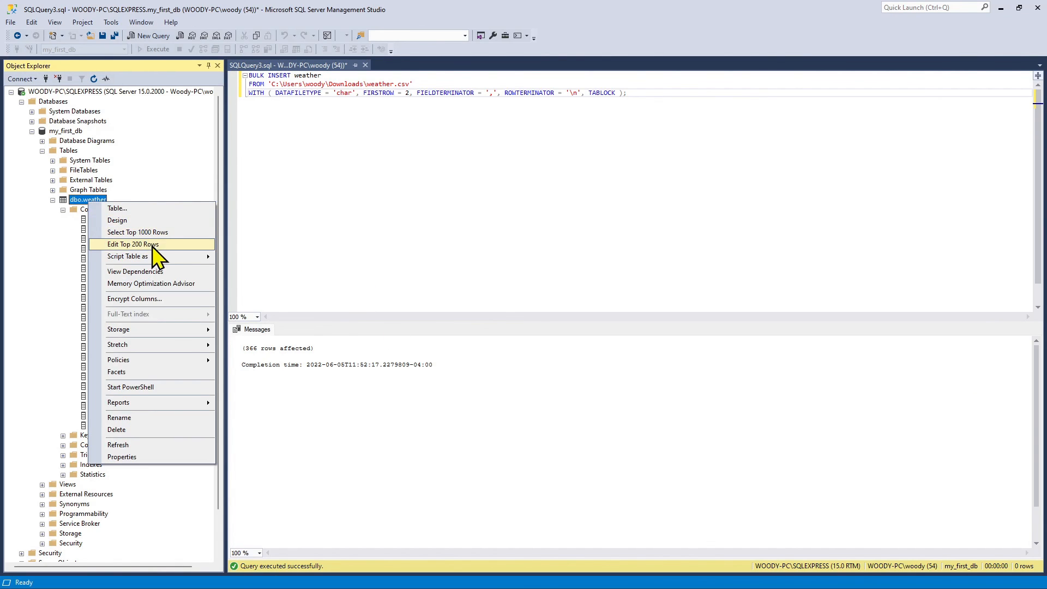
left_click(164, 234)
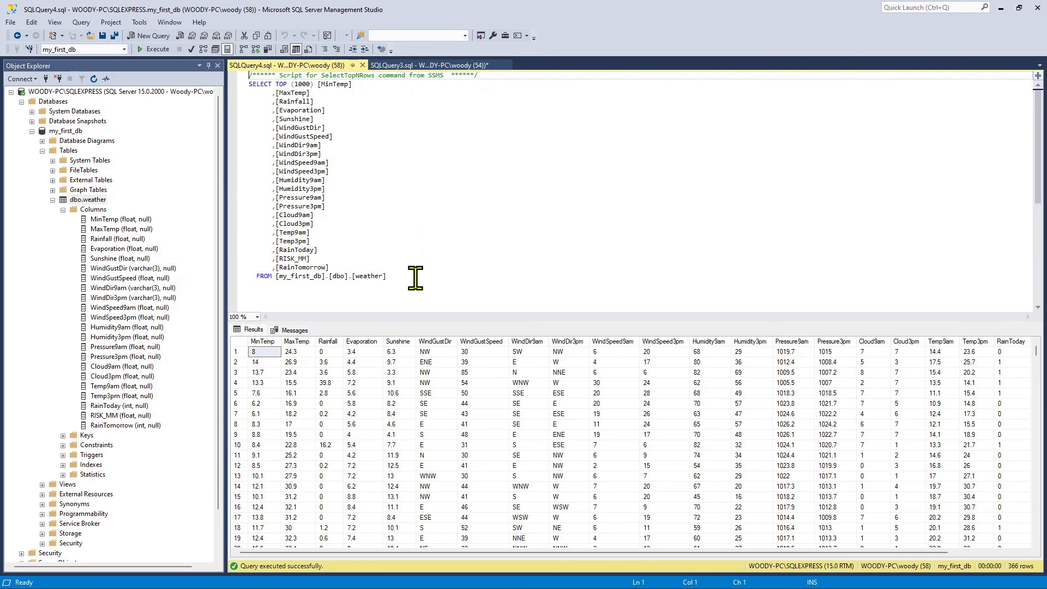